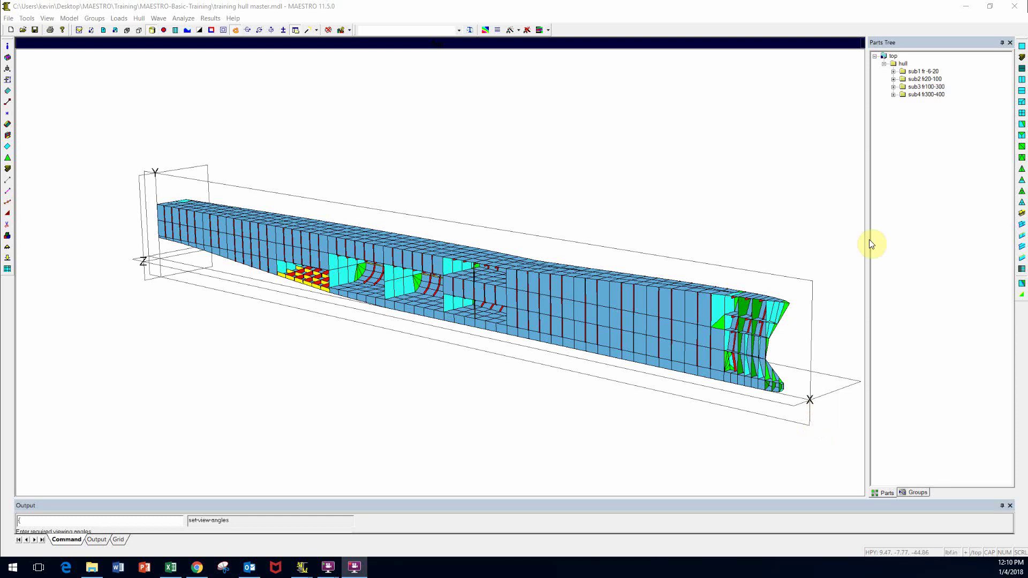
- Expand sub1, sub2, sub3 and sub4 in the Parts Tree, then bring up Substructures and Modules
{"action": "left_click", "coordinate": [893, 71]}
{"action": "left_click", "coordinate": [893, 101]}
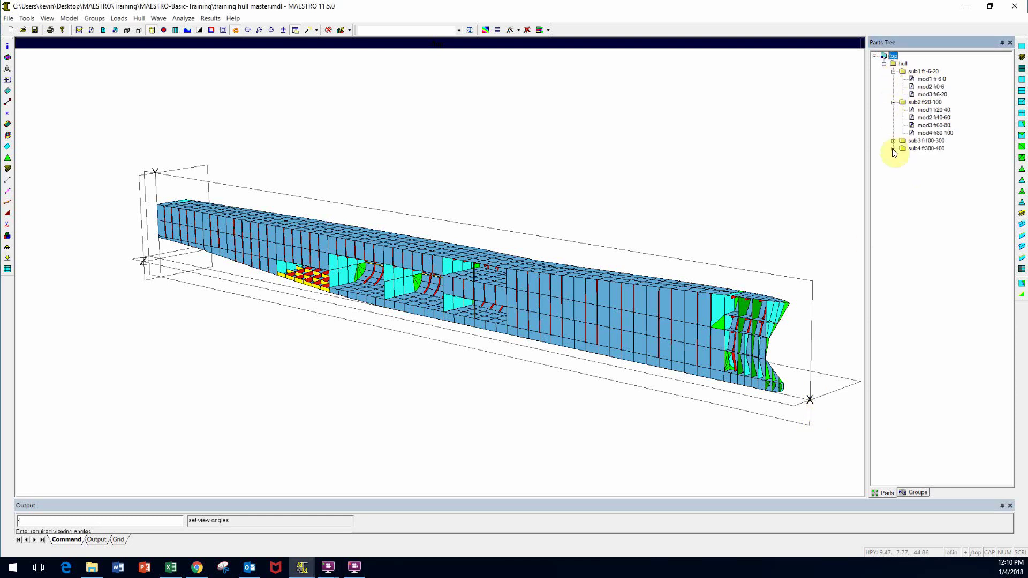
{"action": "left_click", "coordinate": [893, 140]}
{"action": "left_click", "coordinate": [893, 187]}
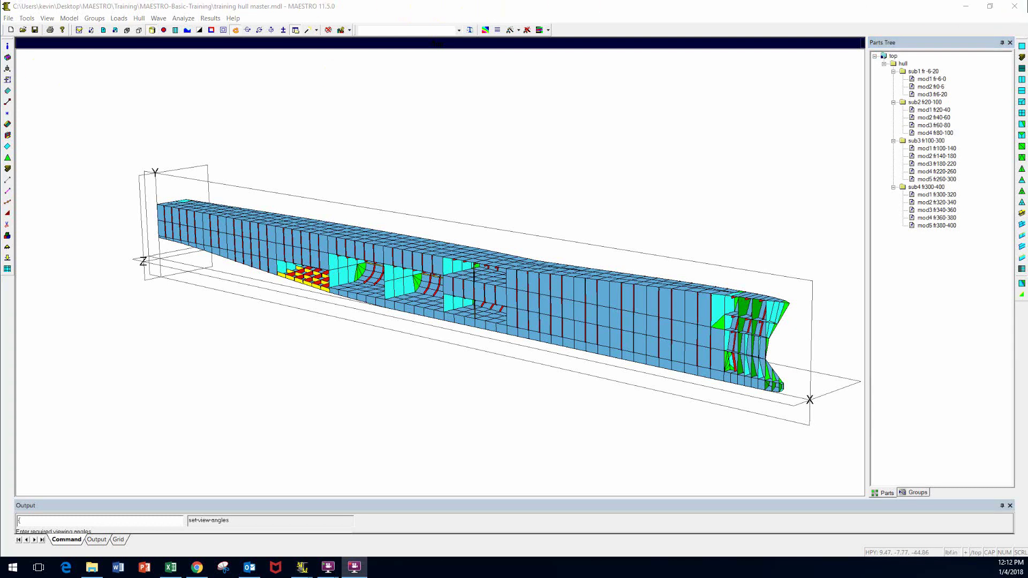
{"action": "left_click", "coordinate": [7, 58]}
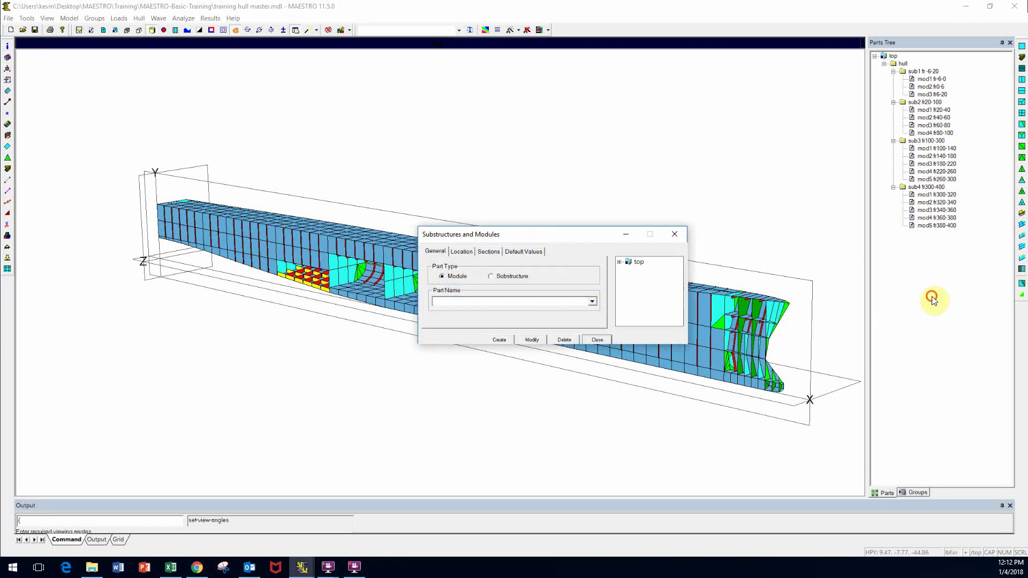
- Show the Location tab of substructure sub3 fr100-300 under top > hull
{"action": "left_click_drag", "start_coordinate": [539, 235], "coordinate": [235, 103]}
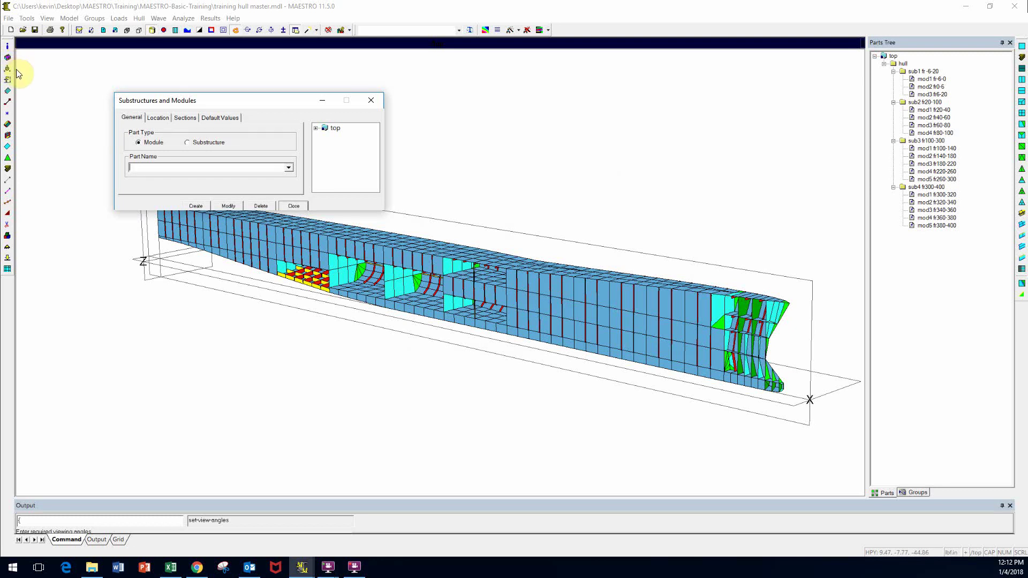
{"action": "double_click", "coordinate": [325, 129]}
{"action": "left_click", "coordinate": [325, 137]}
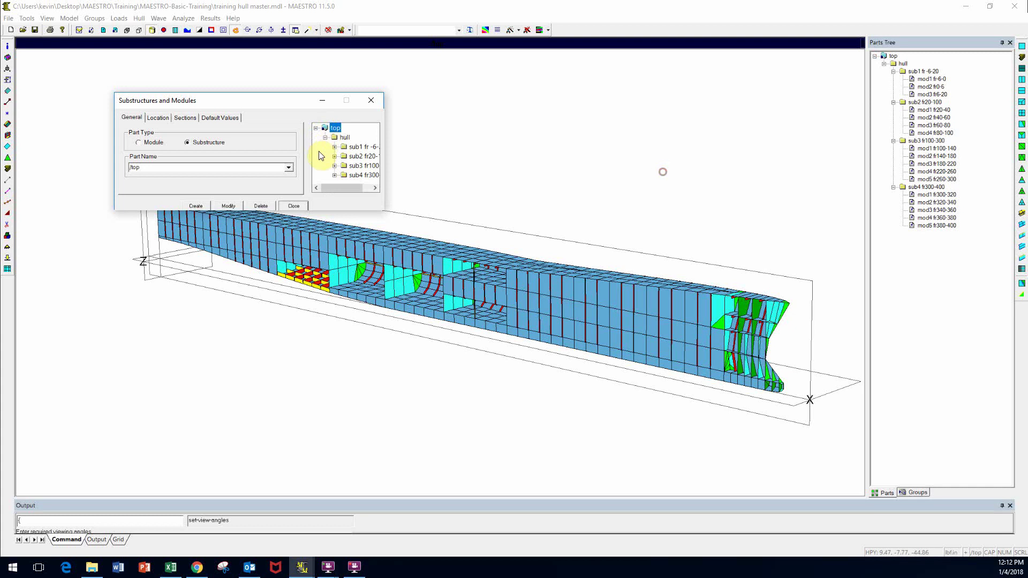
{"action": "left_click", "coordinate": [345, 166]}
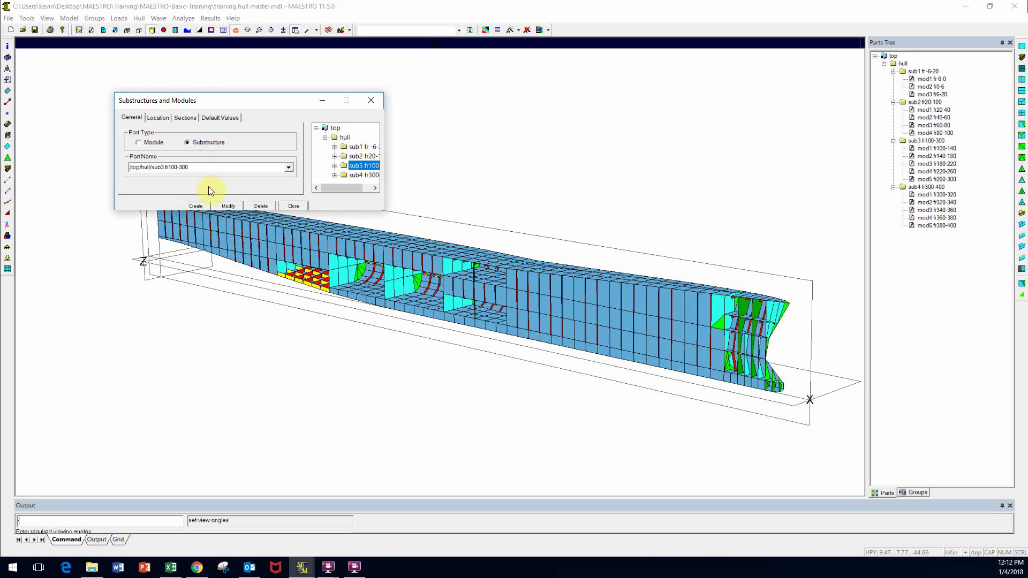
{"action": "left_click", "coordinate": [158, 118]}
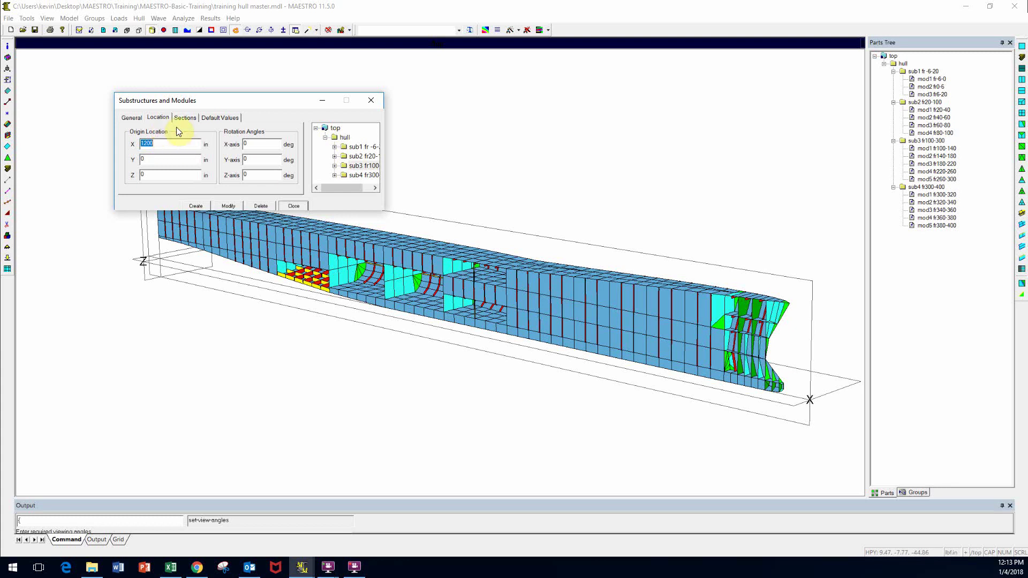
- Expand sub3 and review mod1's location and 80 in section spacings
{"action": "left_click", "coordinate": [334, 166]}
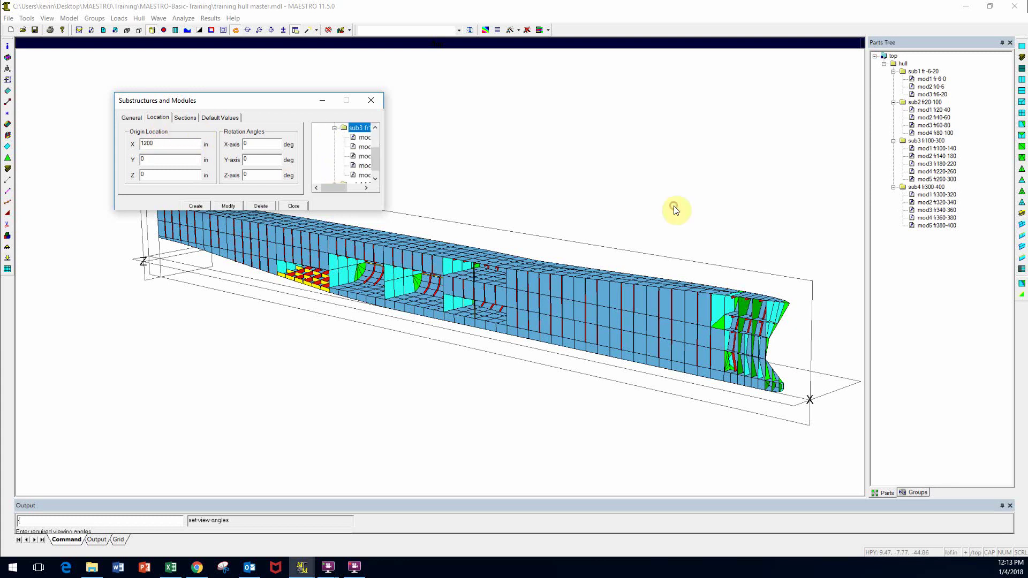
{"action": "left_click", "coordinate": [361, 137]}
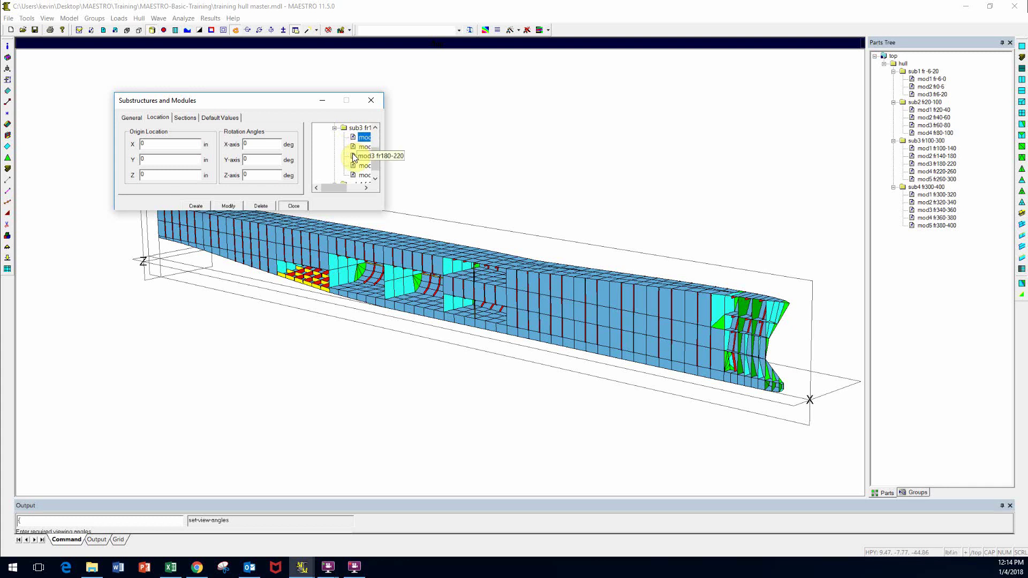
{"action": "left_click", "coordinate": [186, 118]}
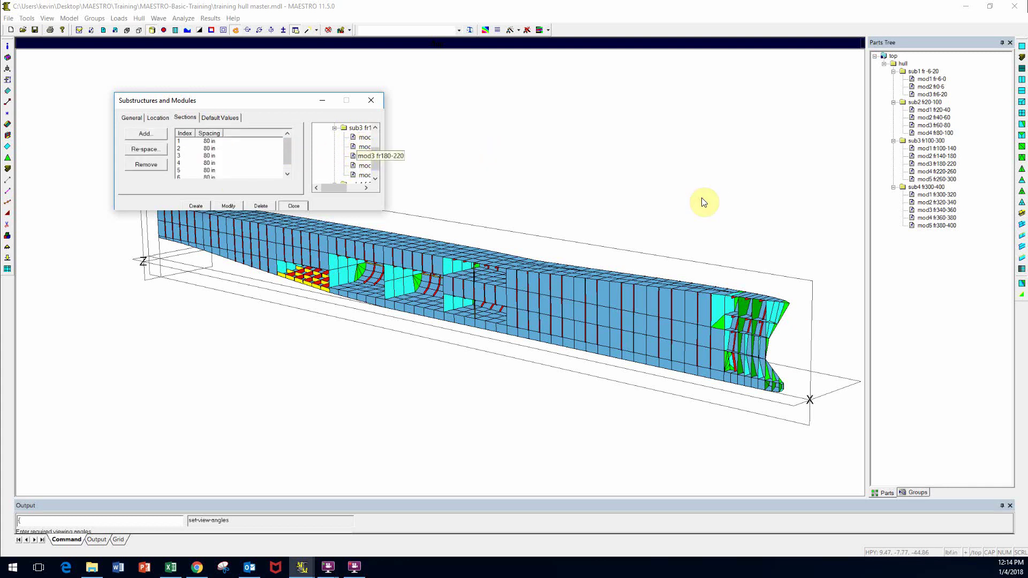
- Review mod3 fr180-220's General, Location, Sections and Default Values tabs (Sections/Bay 1, Cylinder Length 0 in)
{"action": "left_click", "coordinate": [364, 156]}
{"action": "left_click", "coordinate": [423, 147]}
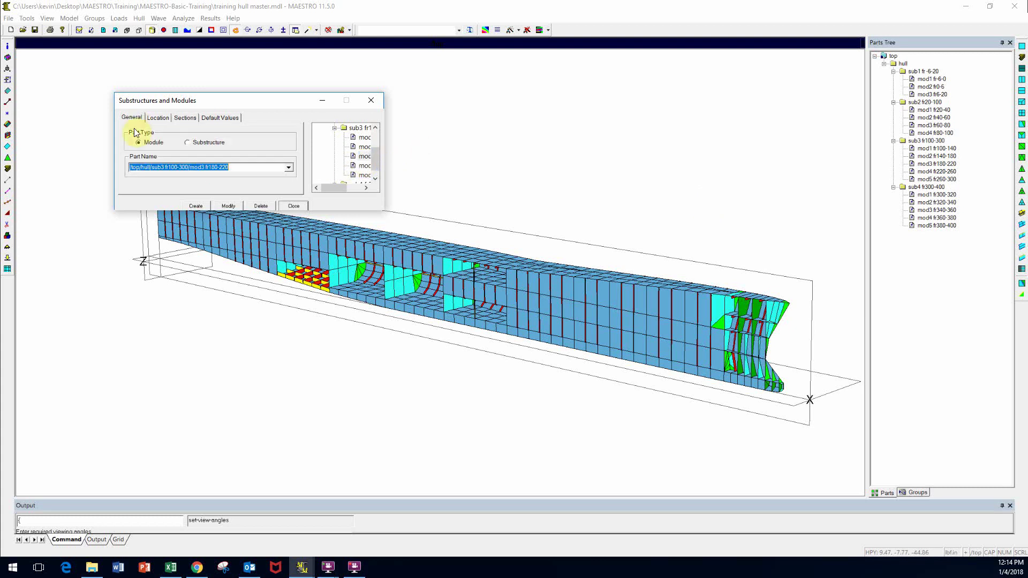
{"action": "left_click", "coordinate": [158, 117]}
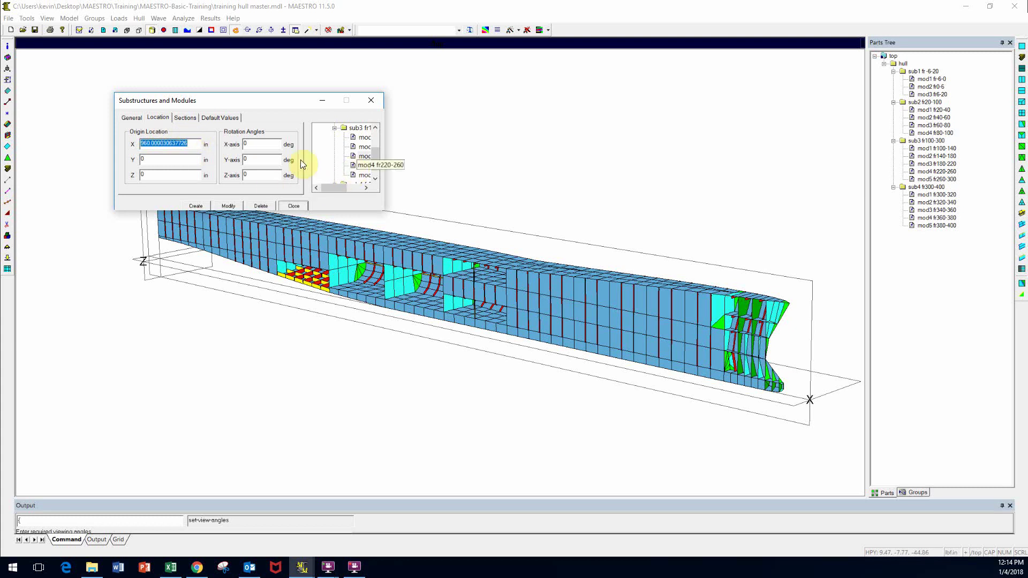
{"action": "left_click", "coordinate": [185, 118]}
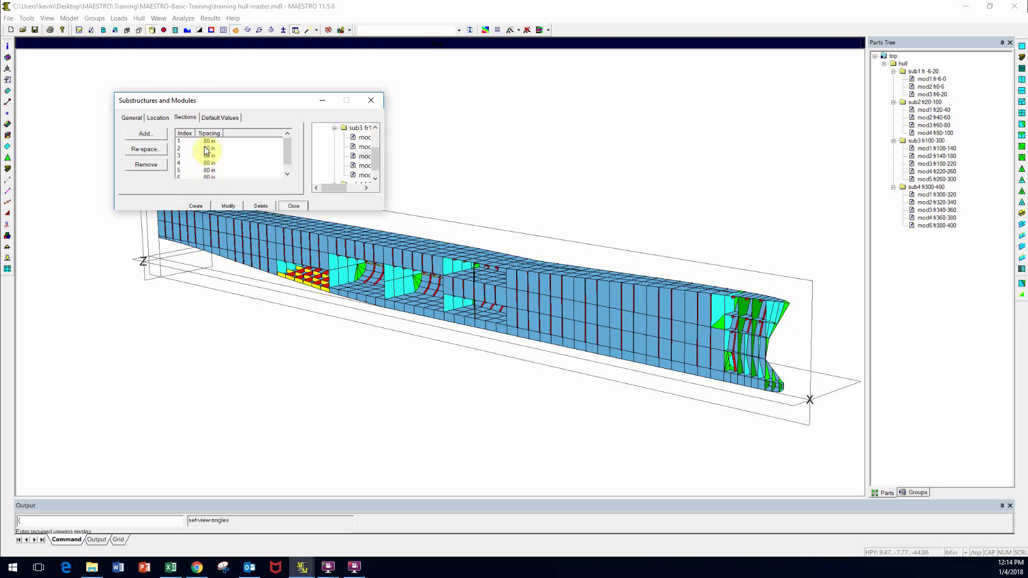
{"action": "left_click", "coordinate": [216, 117]}
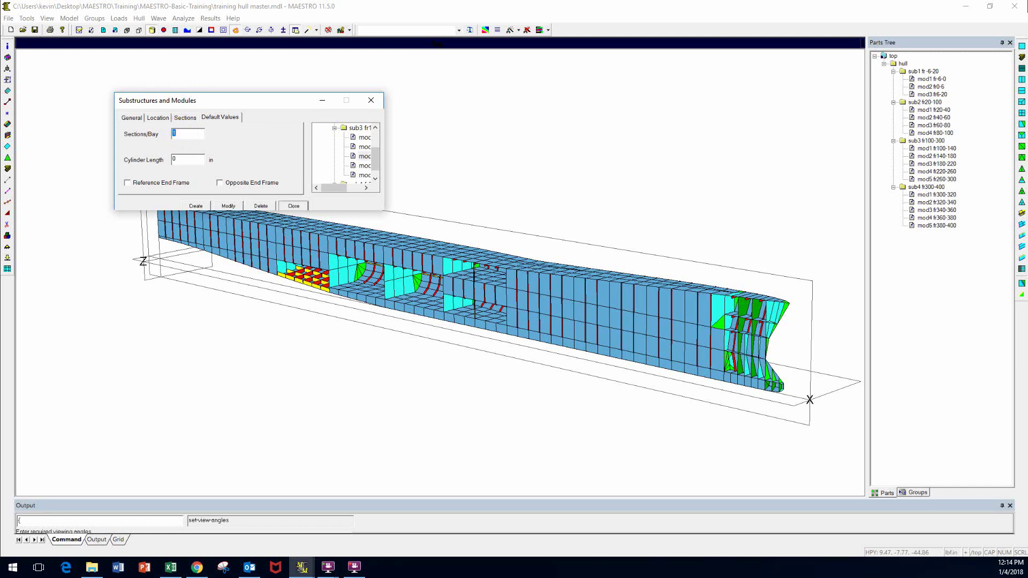
{"action": "key", "text": "alt+Tab"}
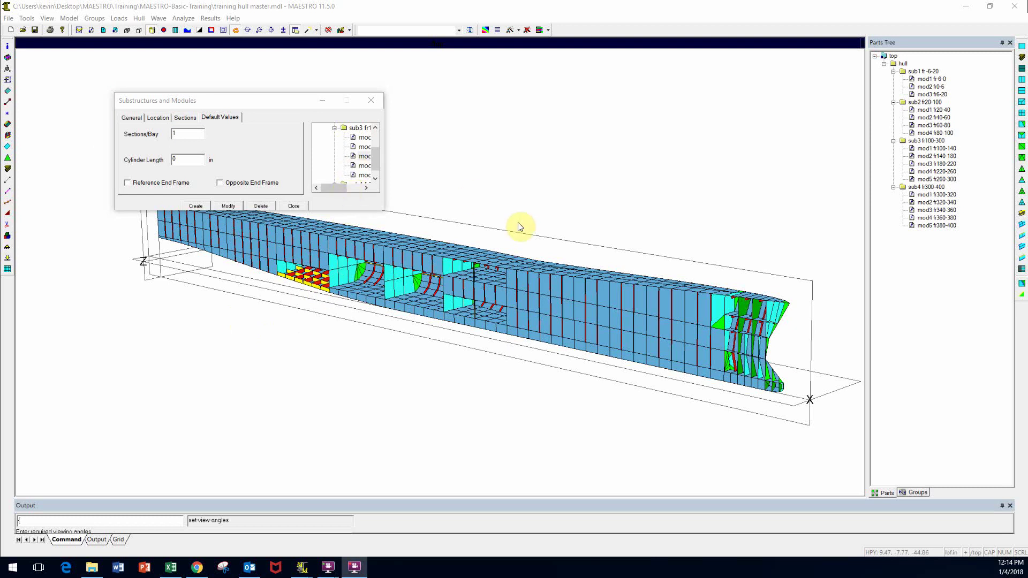
{"action": "right_click", "coordinate": [913, 142]}
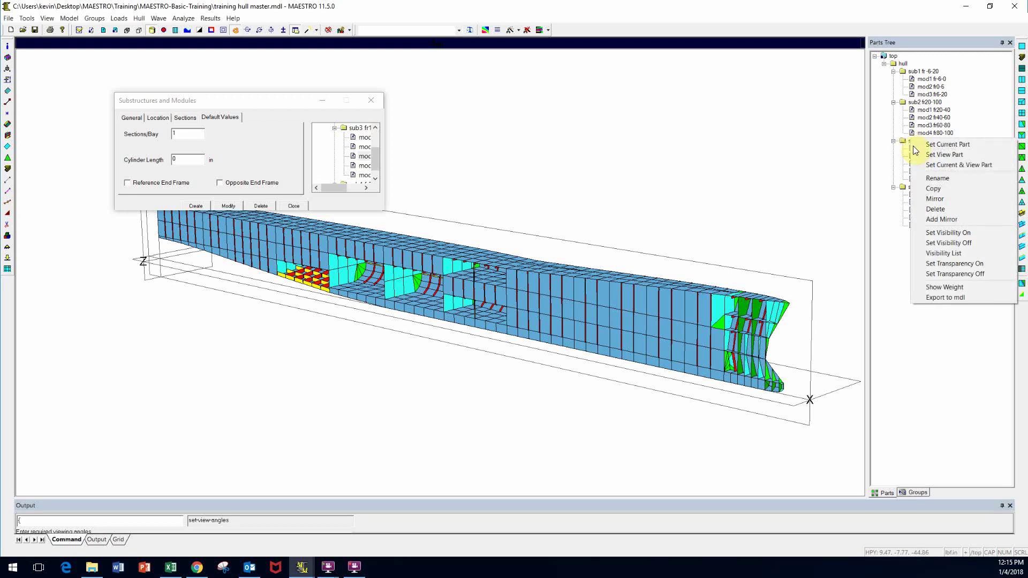
- Set sub3 fr100-300 as current part, close the dialog, and rotate to see the interior frames
{"action": "left_click", "coordinate": [935, 166]}
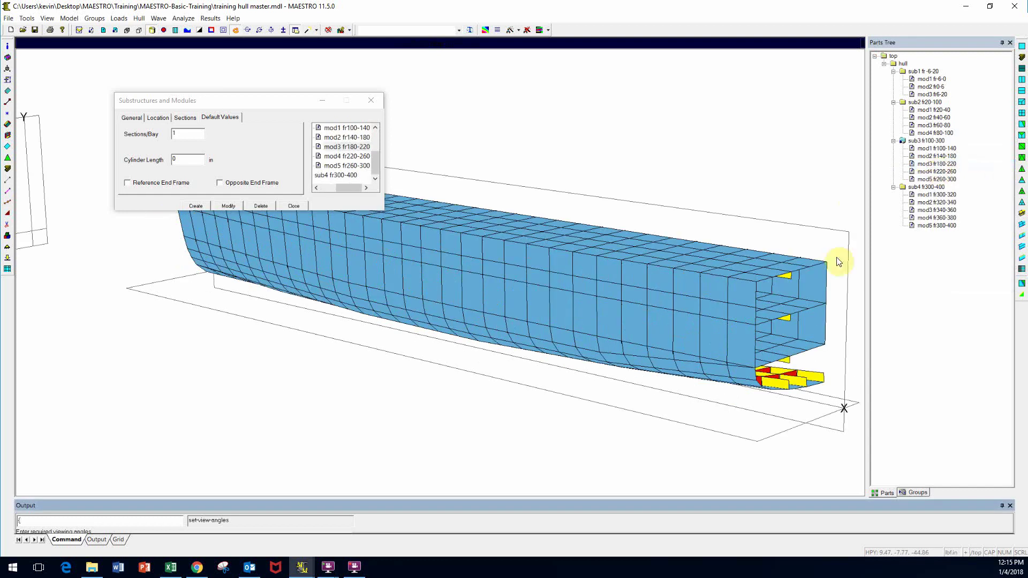
{"action": "left_click", "coordinate": [371, 100]}
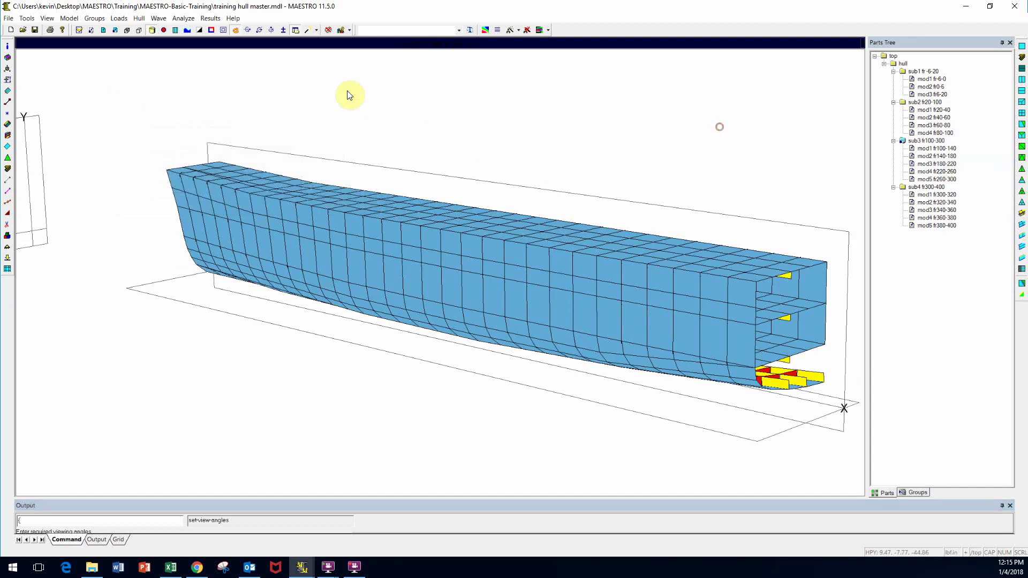
{"action": "left_click_drag", "start_coordinate": [725, 303], "coordinate": [426, 332]}
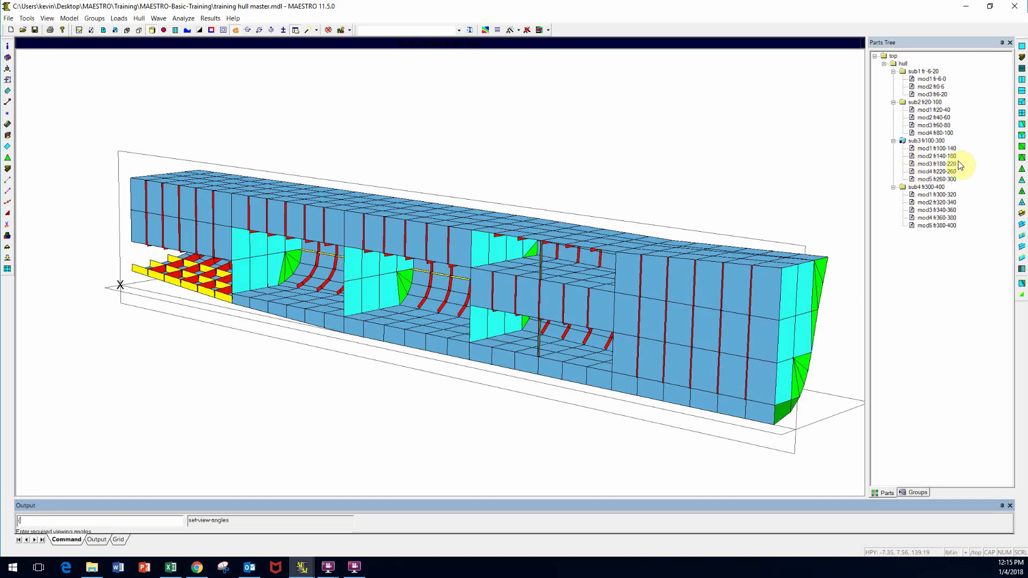
- Make mod3 fr180-220 the current and viewed part, then orbit, zoom out and pan to frame it
{"action": "left_click", "coordinate": [116, 31]}
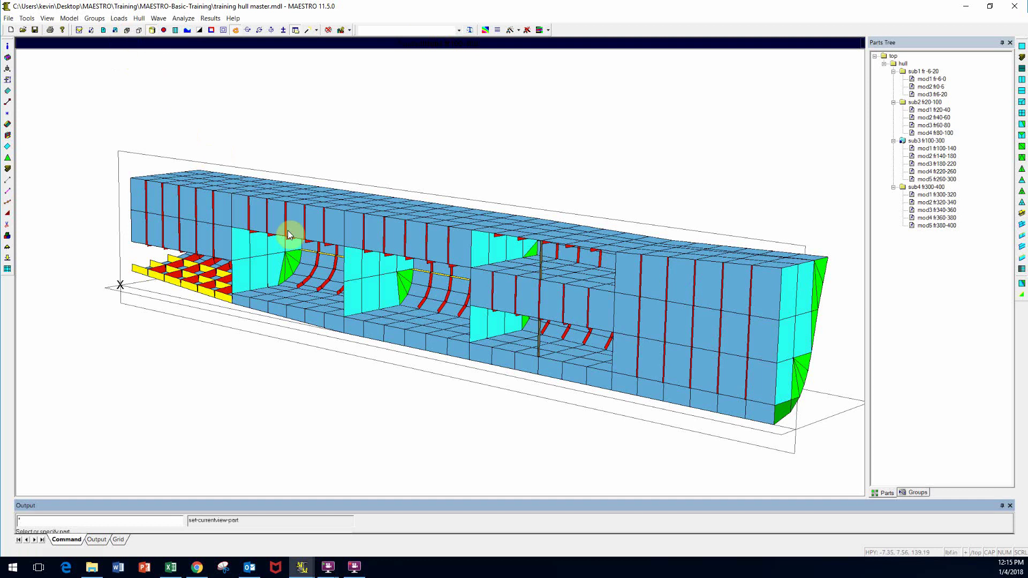
{"action": "left_click", "coordinate": [421, 249]}
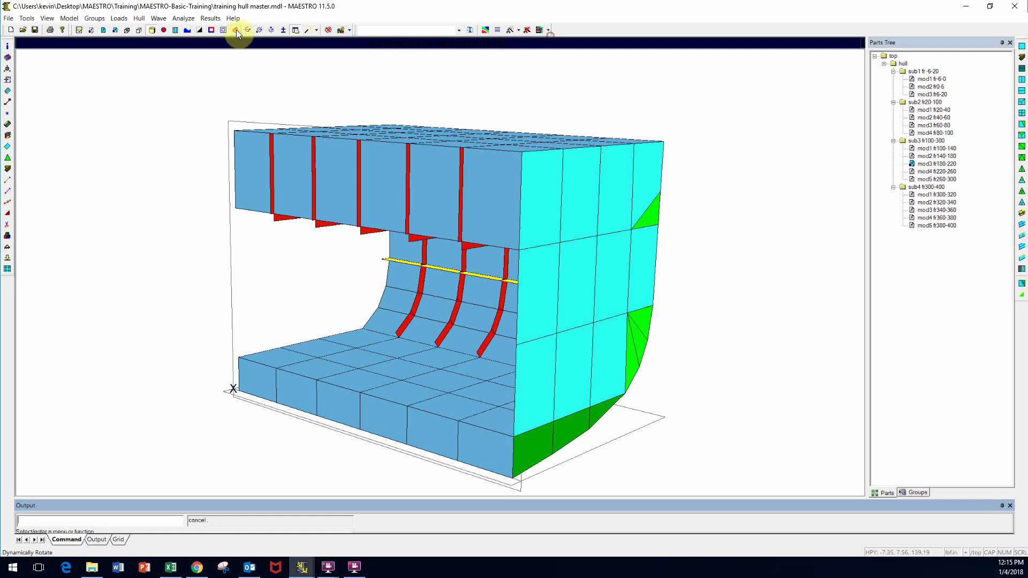
{"action": "left_click_drag", "start_coordinate": [248, 196], "coordinate": [165, 209]}
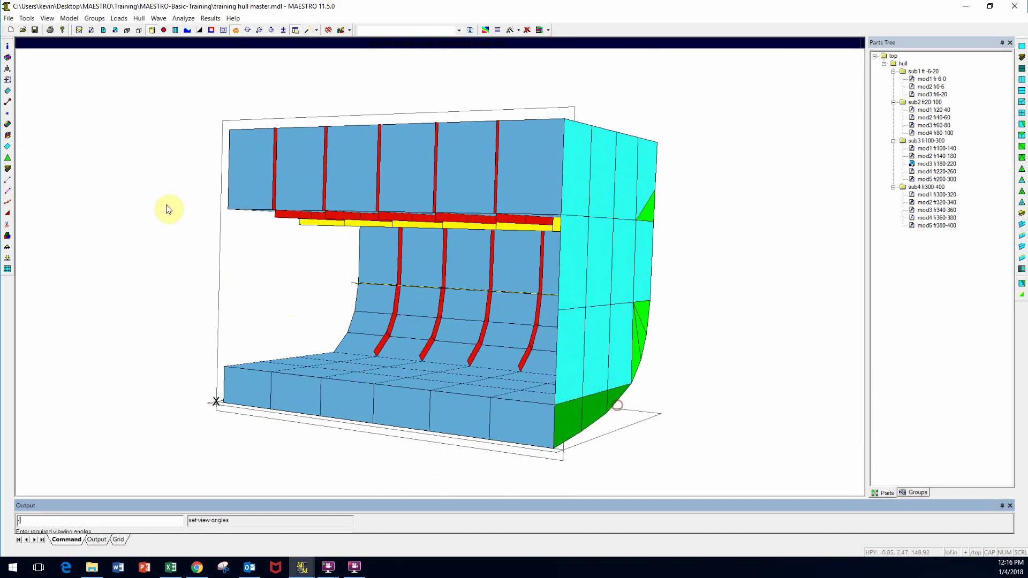
{"action": "scroll", "coordinate": [166, 208], "scroll_direction": "down", "scroll_amount": 6}
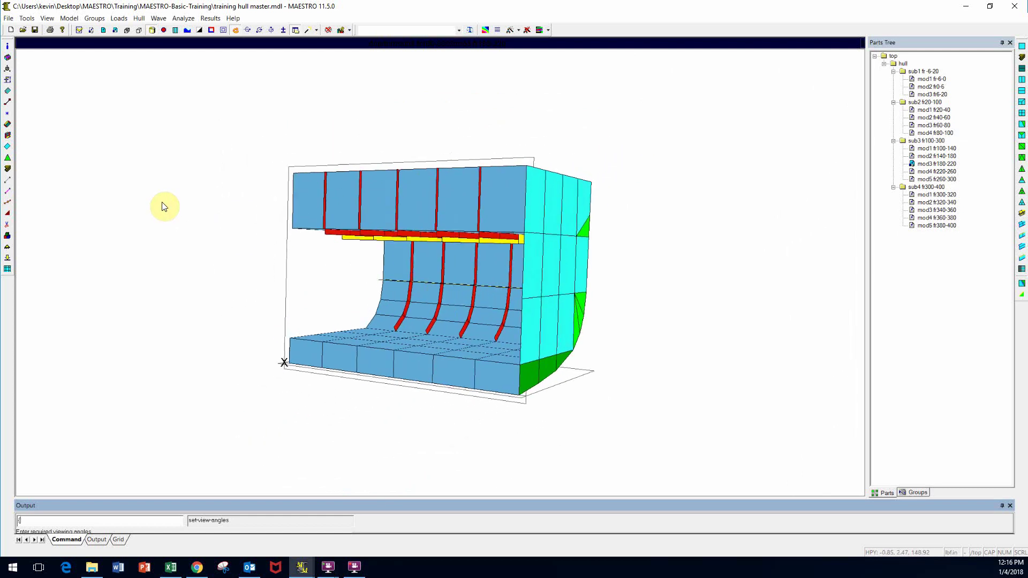
{"action": "scroll", "coordinate": [165, 204], "scroll_direction": "down", "scroll_amount": 6}
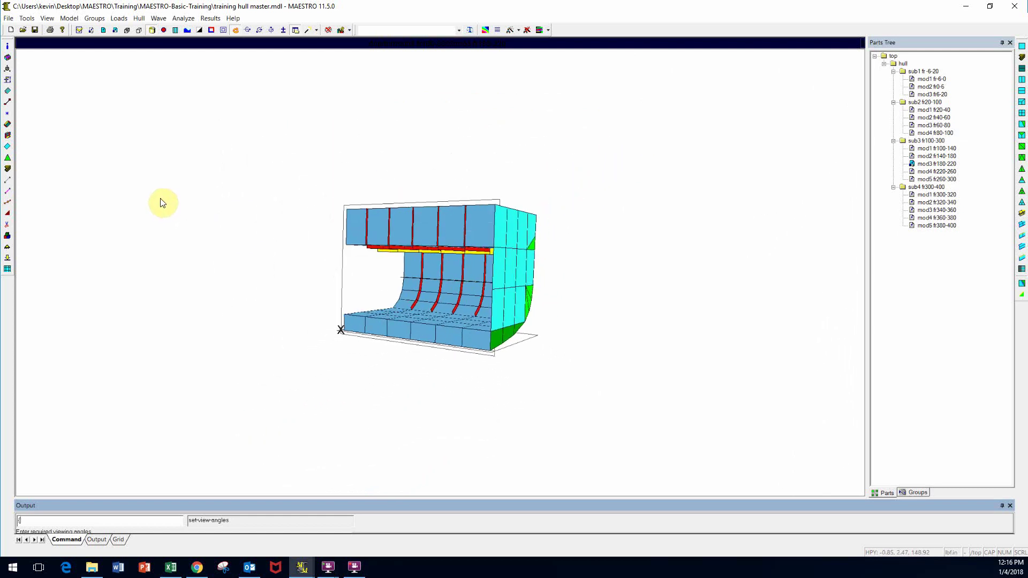
{"action": "left_click_drag", "start_coordinate": [340, 230], "coordinate": [372, 254]}
{"action": "right_click", "coordinate": [281, 237]}
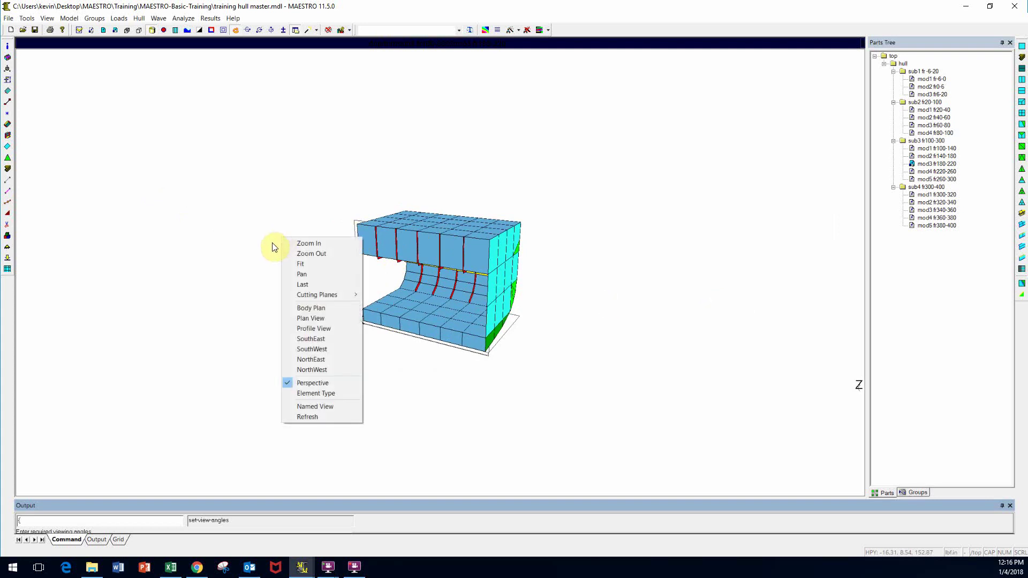
{"action": "left_click", "coordinate": [304, 276]}
{"action": "mouse_move", "coordinate": [304, 276]}
{"action": "left_mouse_down"}
{"action": "mouse_move", "coordinate": [395, 287]}
{"action": "mouse_move", "coordinate": [286, 280]}
{"action": "left_mouse_up"}
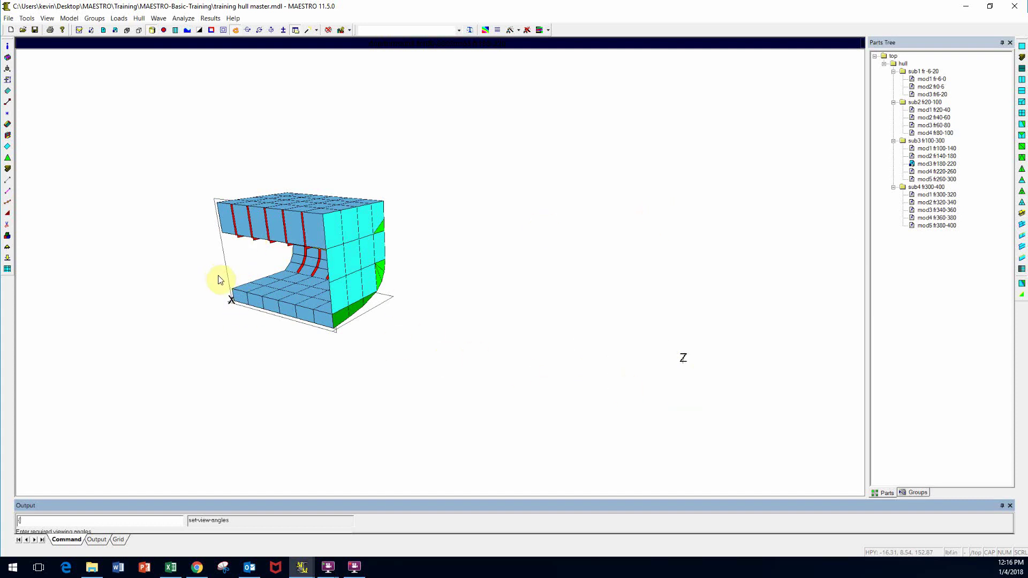
- Make mod3 current from the Parts Tree, then display the full hull via Set View Part on sub3
{"action": "left_click", "coordinate": [284, 288]}
{"action": "left_click", "coordinate": [938, 164]}
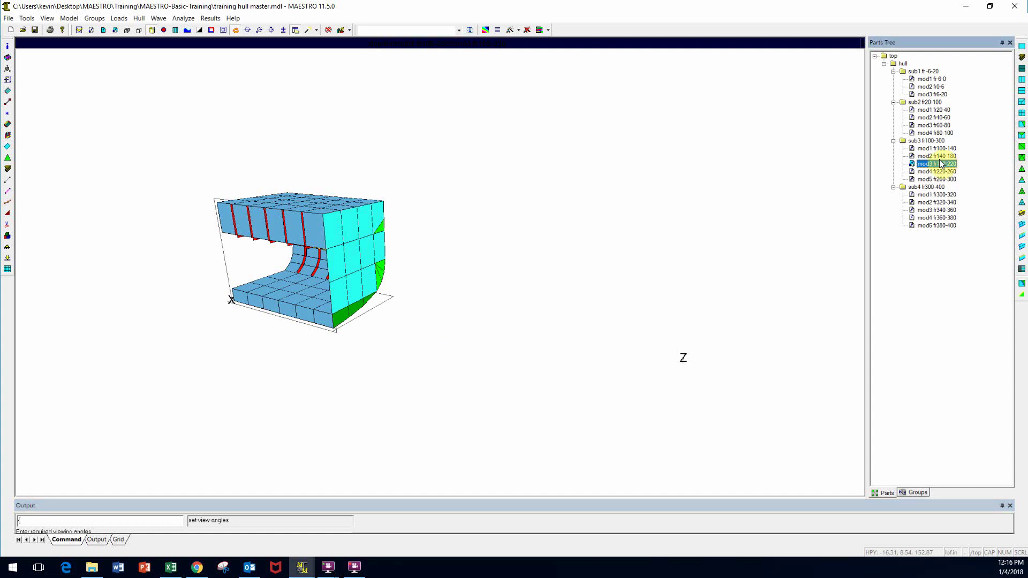
{"action": "right_click", "coordinate": [941, 163]}
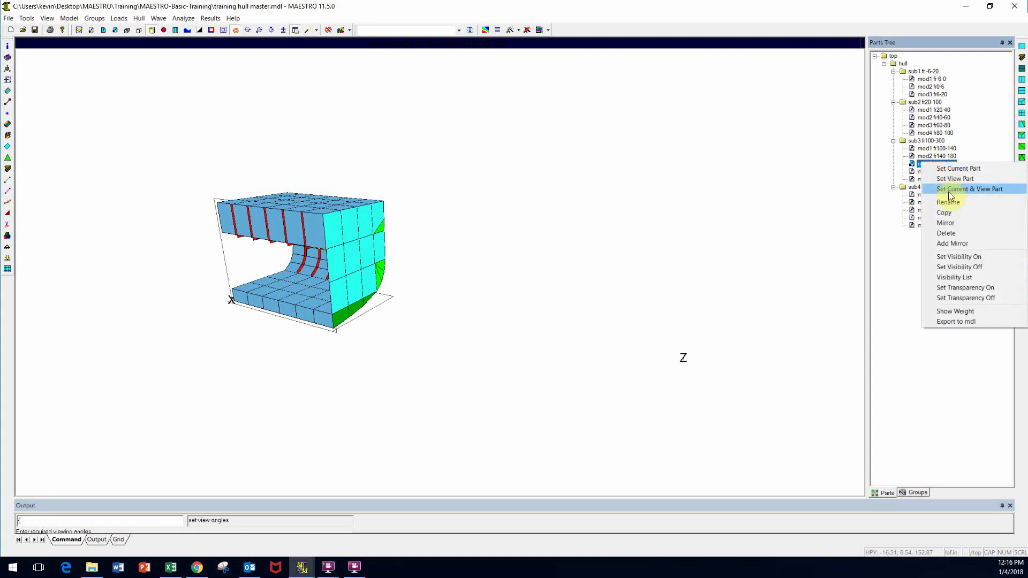
{"action": "left_click", "coordinate": [969, 189]}
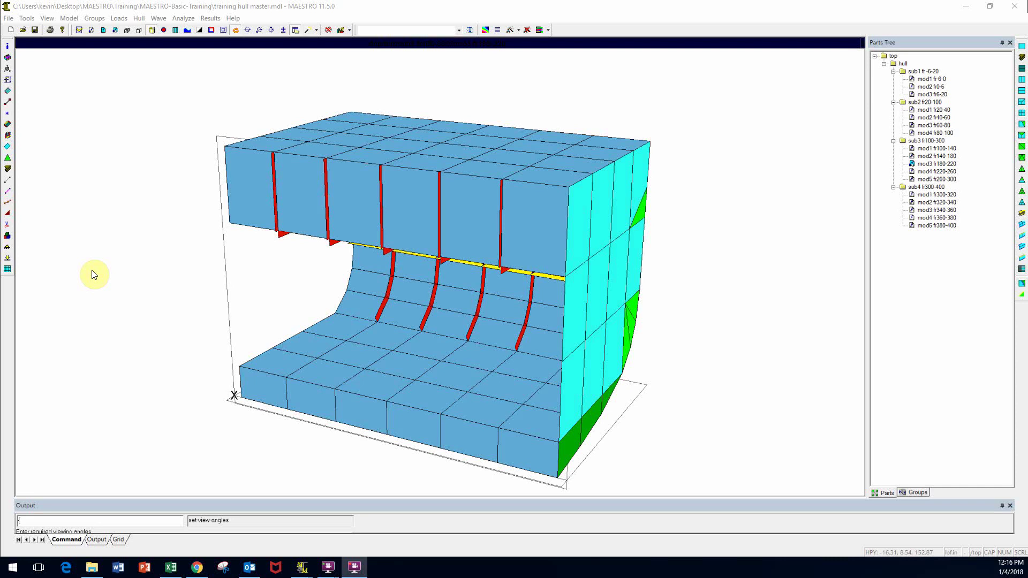
{"action": "right_click", "coordinate": [918, 140]}
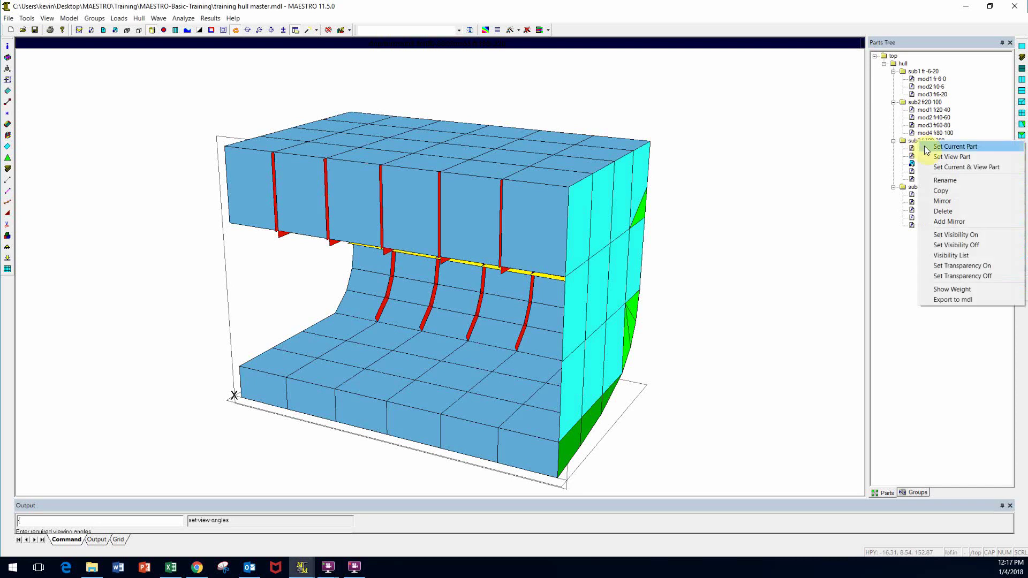
{"action": "left_click", "coordinate": [950, 157]}
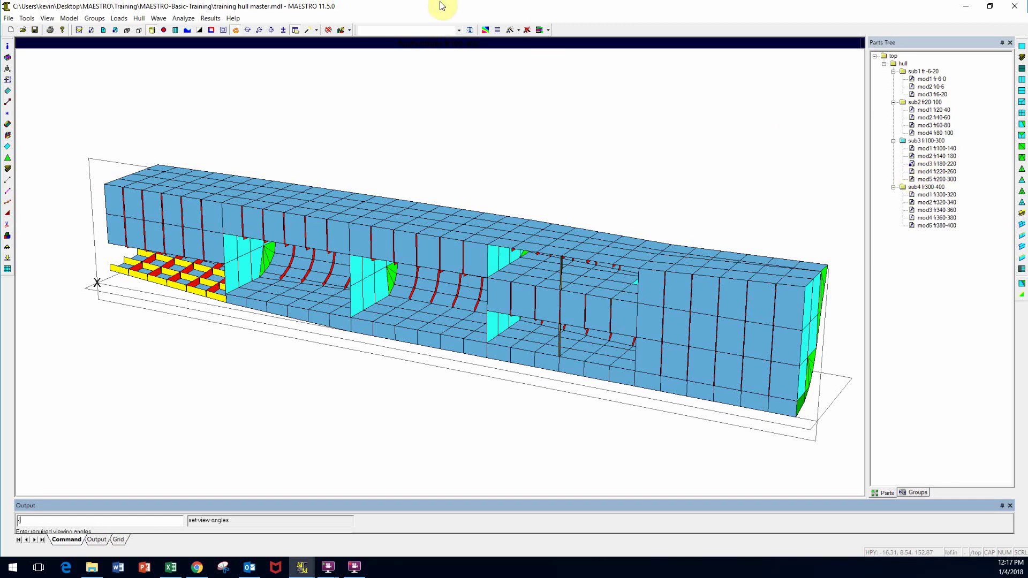
- Show the Location tab of mod3 fr180-220 in the Substructures and Modules editor
{"action": "left_click", "coordinate": [8, 57]}
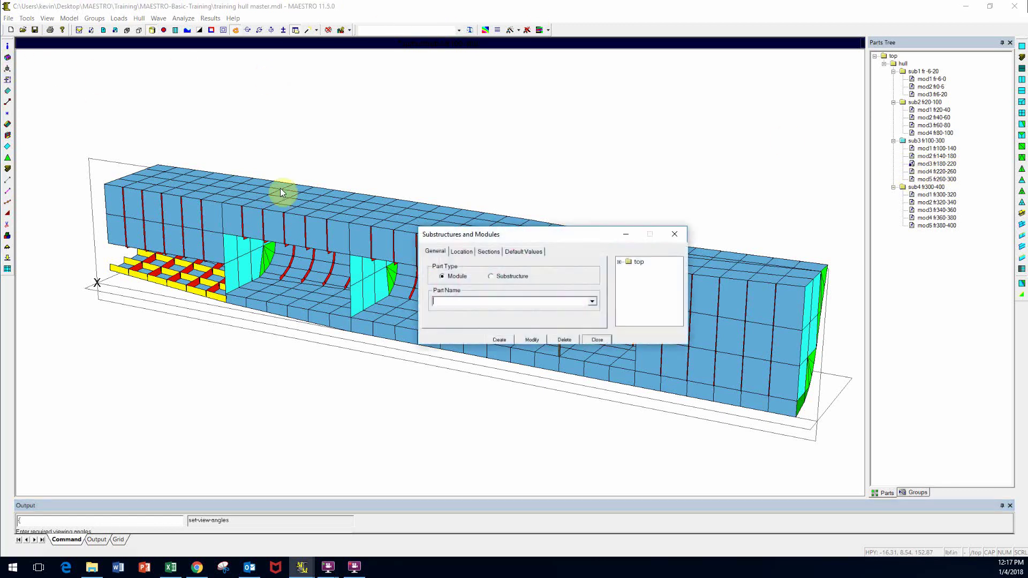
{"action": "left_click_drag", "start_coordinate": [512, 239], "coordinate": [594, 120]}
{"action": "double_click", "coordinate": [696, 143]}
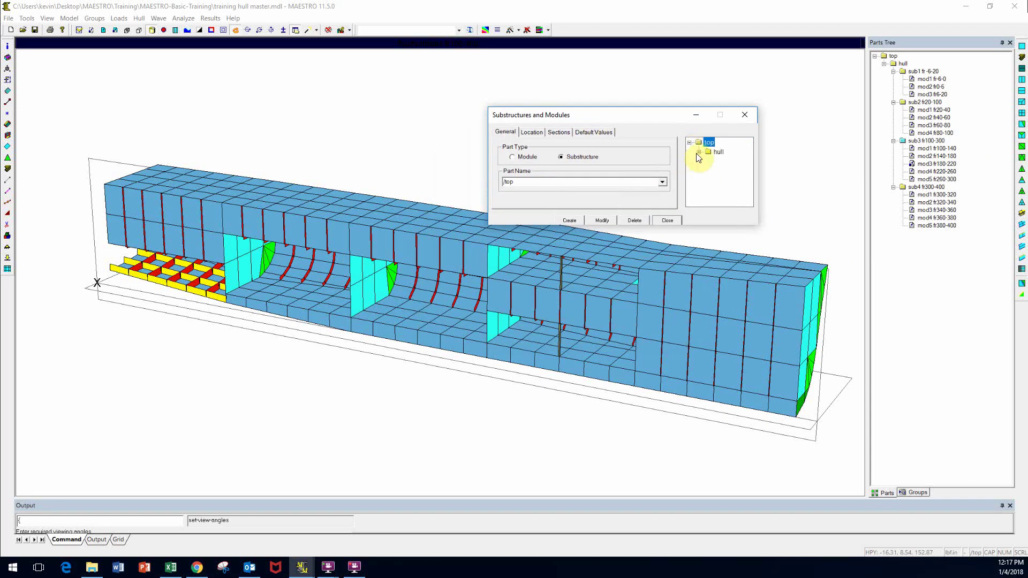
{"action": "left_click", "coordinate": [708, 180]}
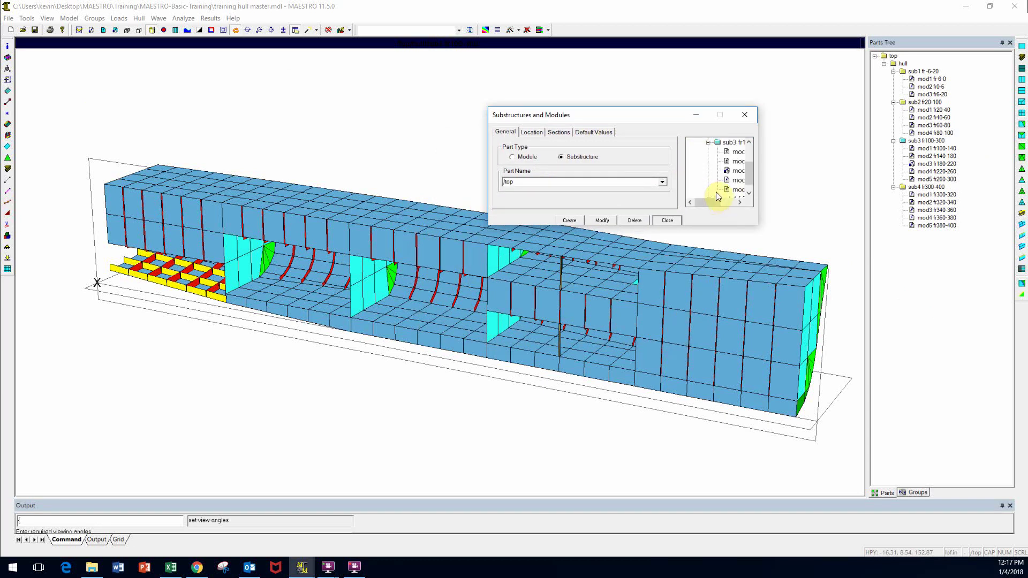
{"action": "left_click", "coordinate": [740, 171]}
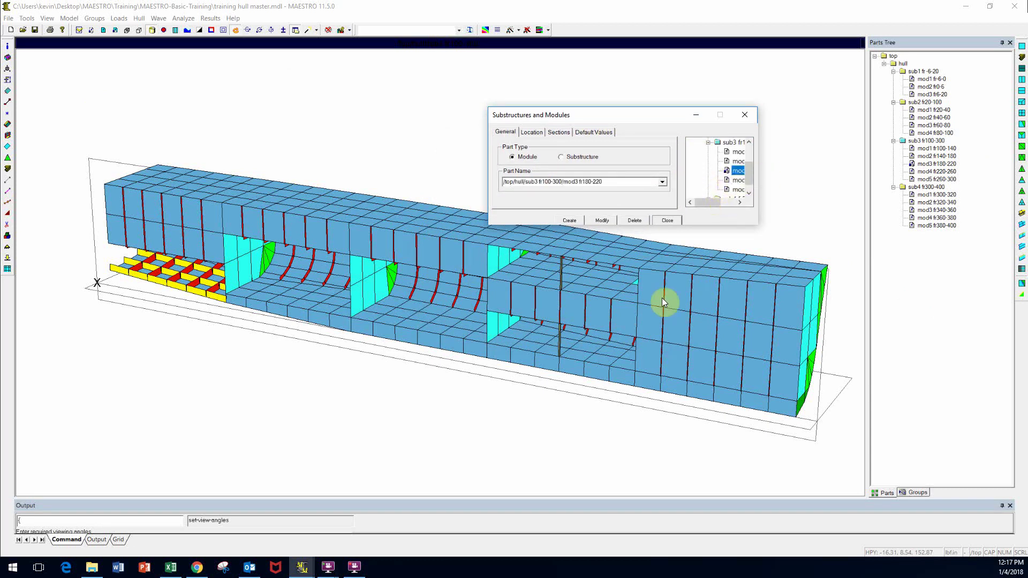
{"action": "left_click", "coordinate": [531, 133]}
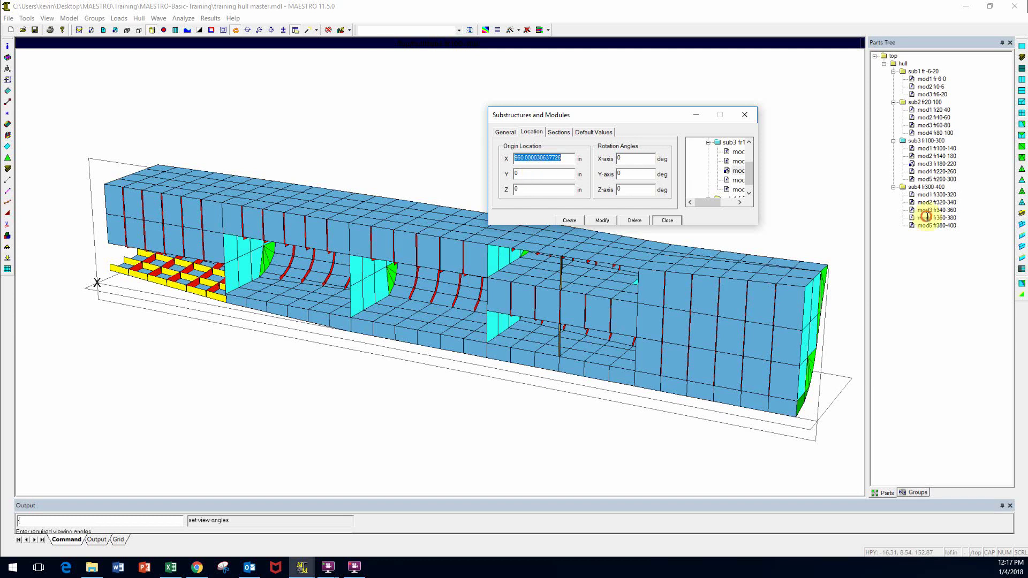
- Set mod3's Y origin to 300 in, apply it, and view the whole hull via sub3
{"action": "double_click", "coordinate": [516, 174]}
{"action": "type", "text": "300"}
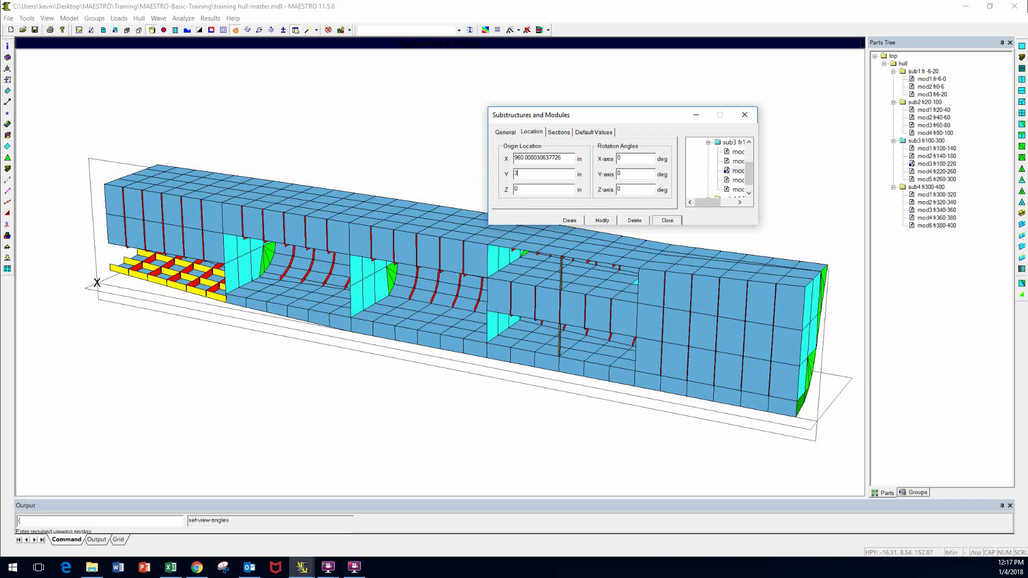
{"action": "left_click", "coordinate": [597, 222]}
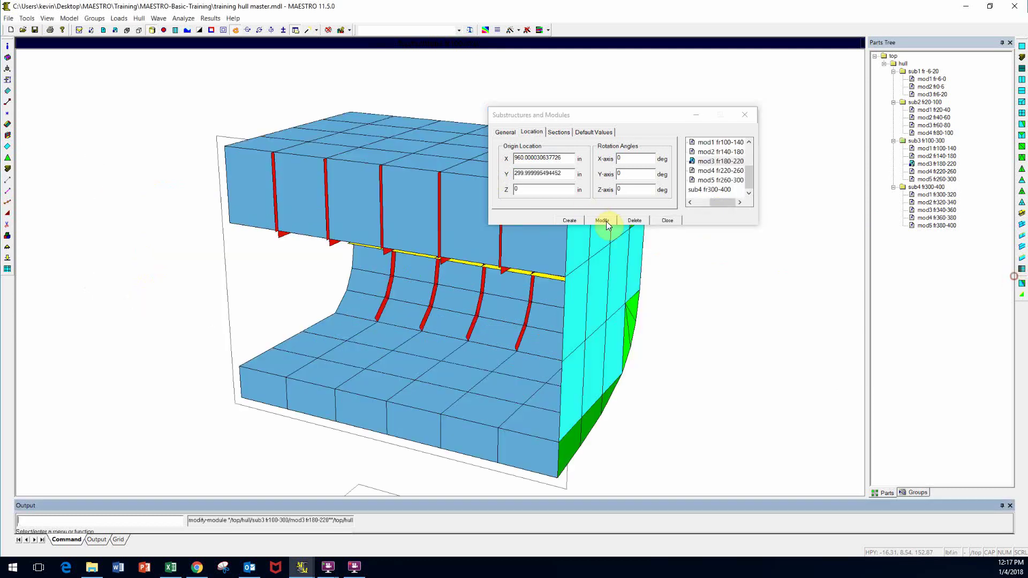
{"action": "left_click", "coordinate": [936, 148]}
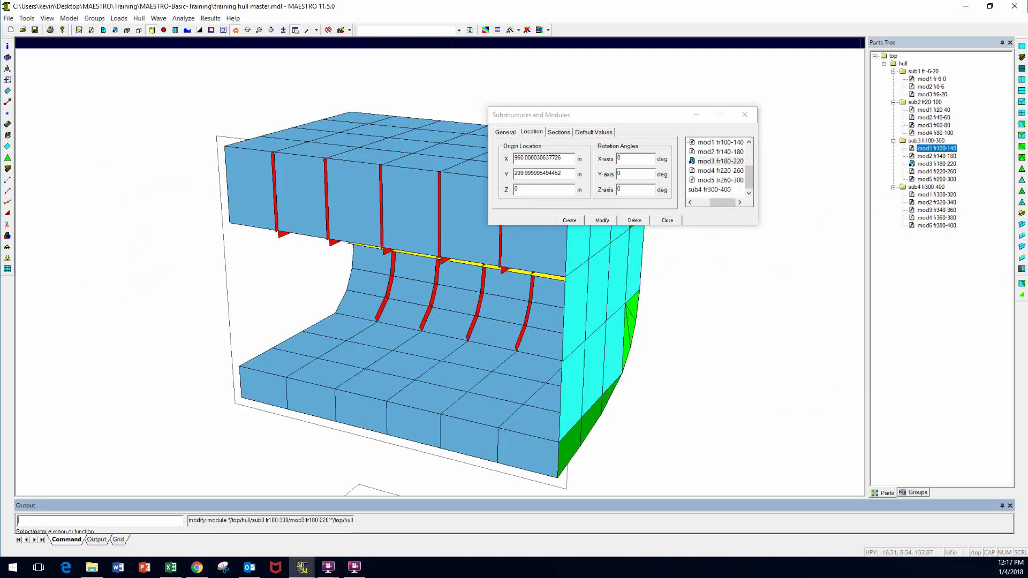
{"action": "right_click", "coordinate": [919, 141]}
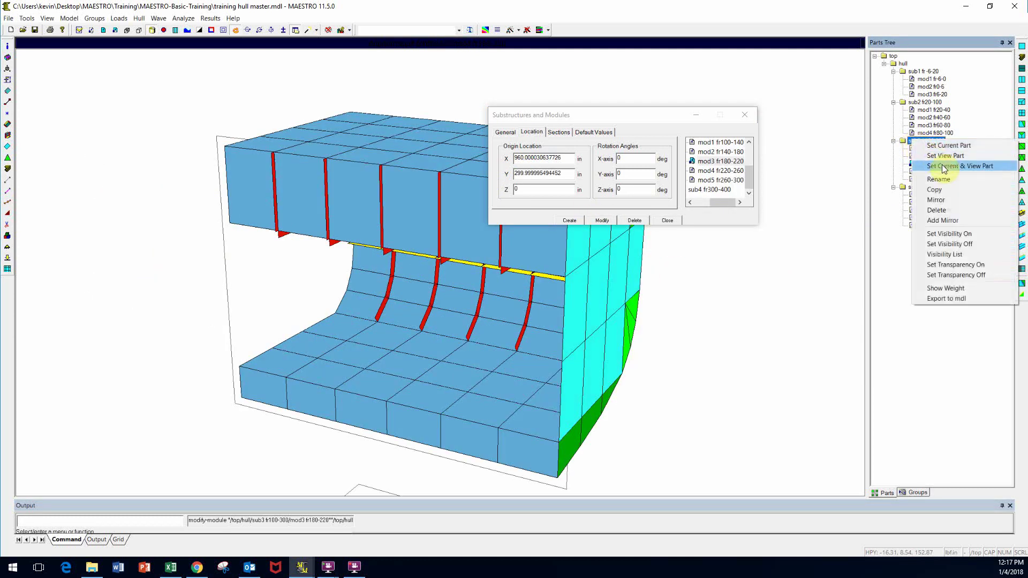
{"action": "left_click", "coordinate": [943, 156]}
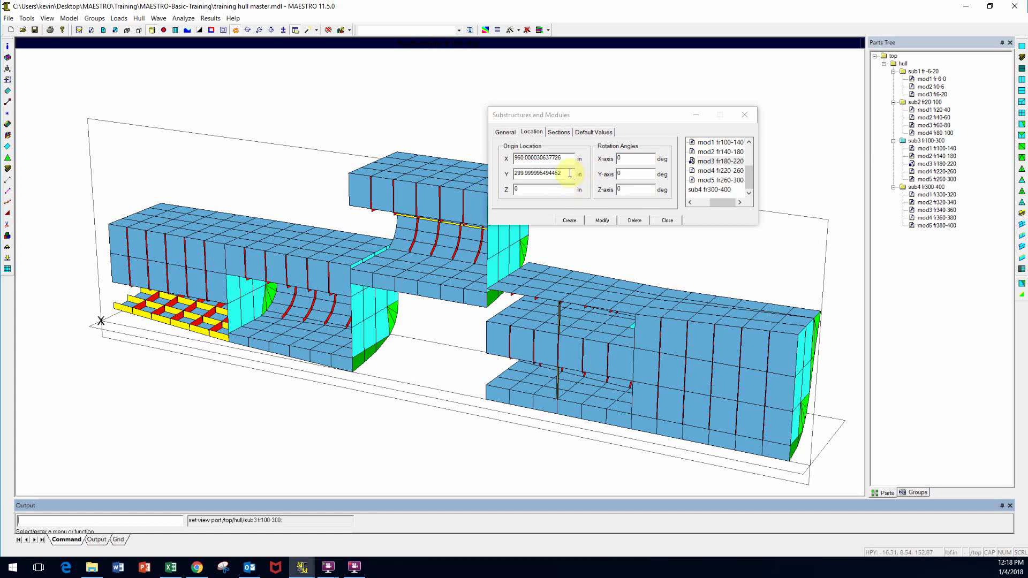
- Reset mod3's Y origin to 0 in, apply it, and show the whole hull via sub3
{"action": "left_click_drag", "start_coordinate": [562, 173], "coordinate": [509, 173]}
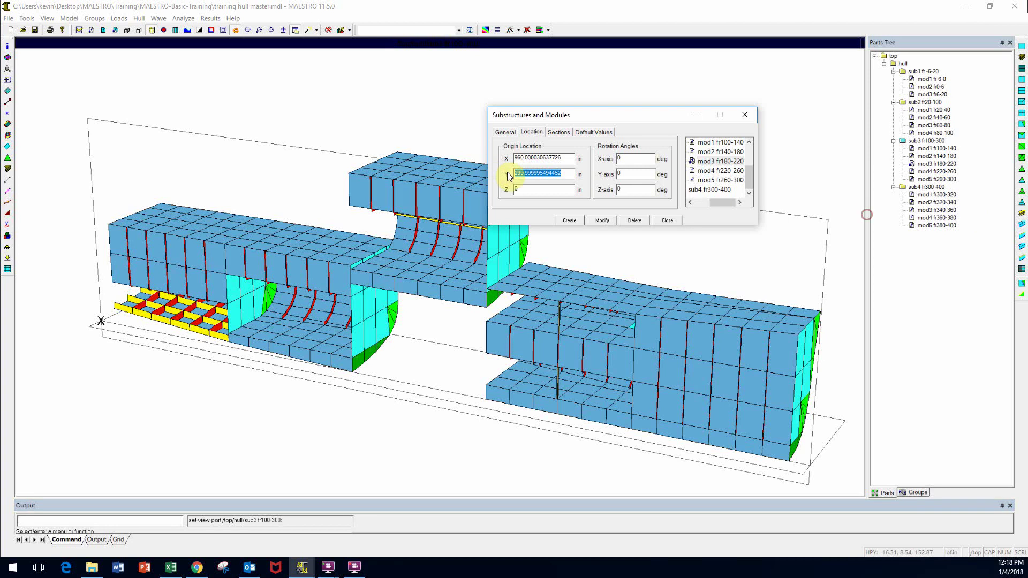
{"action": "type", "text": "0"}
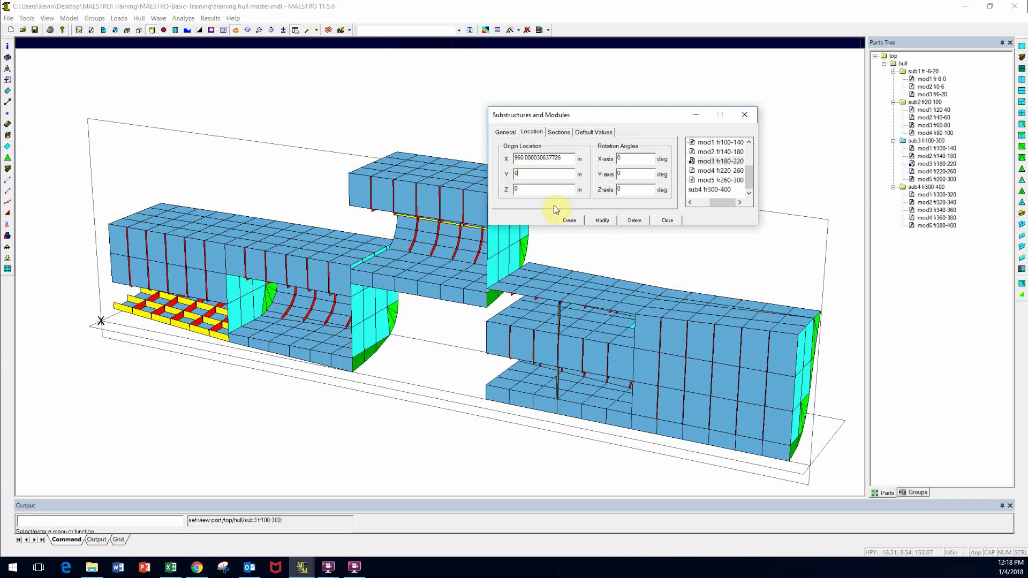
{"action": "left_click", "coordinate": [592, 222]}
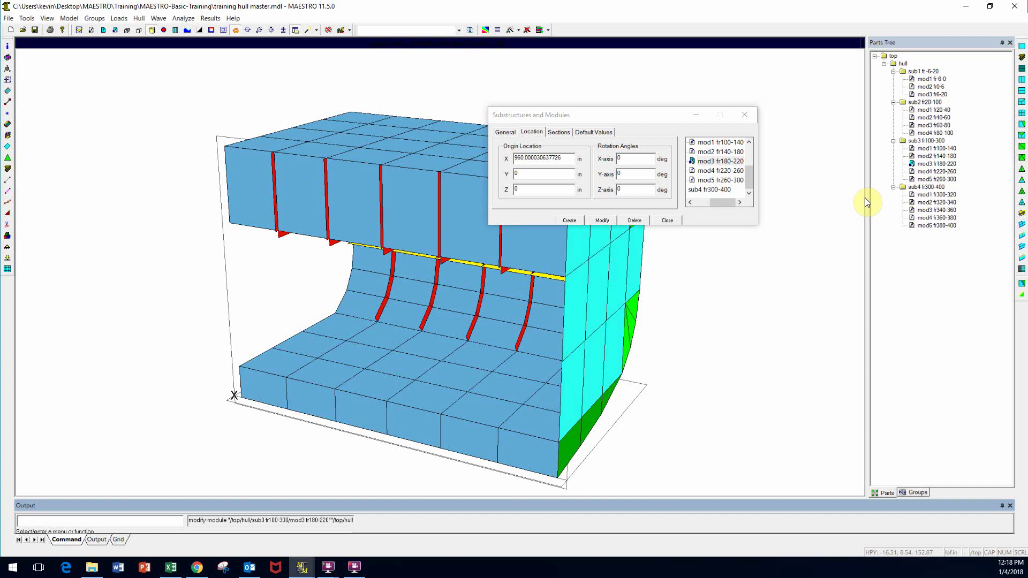
{"action": "left_click", "coordinate": [927, 147]}
{"action": "right_click", "coordinate": [925, 141]}
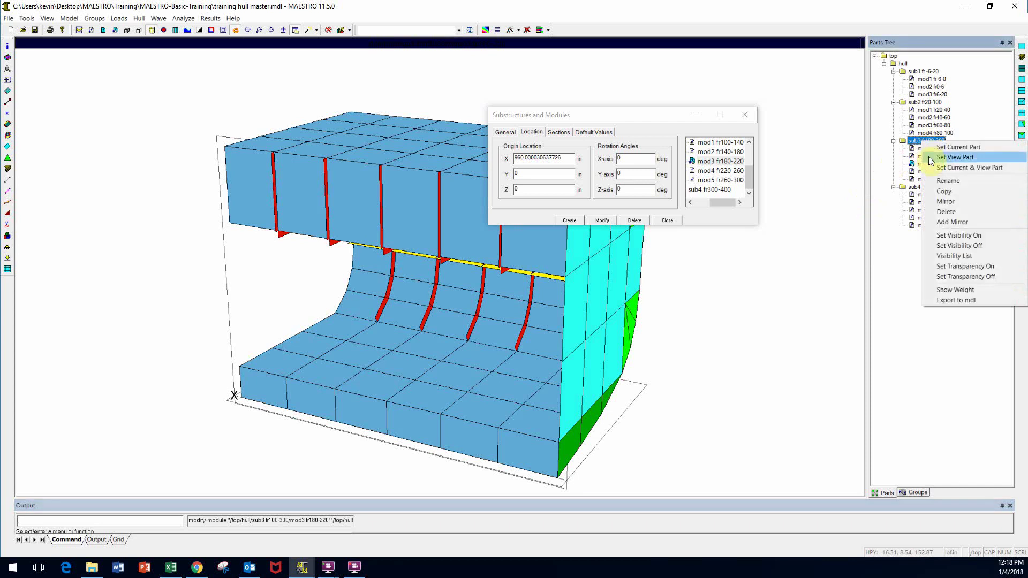
{"action": "left_click", "coordinate": [935, 157]}
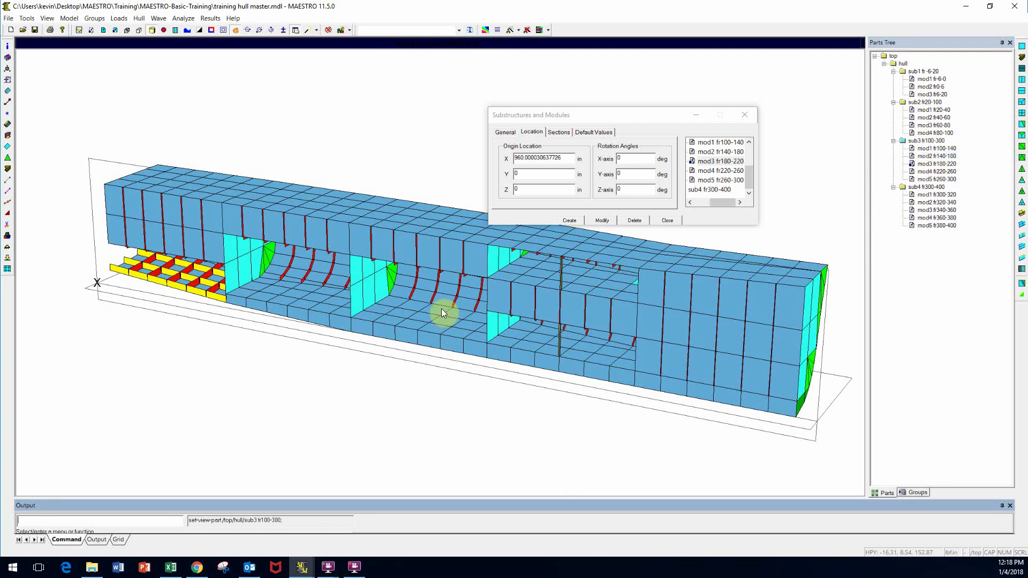
- Make mod3 fr180-220 the current and viewed part so it displays alone
{"action": "right_click", "coordinate": [722, 160]}
{"action": "left_click", "coordinate": [759, 187]}
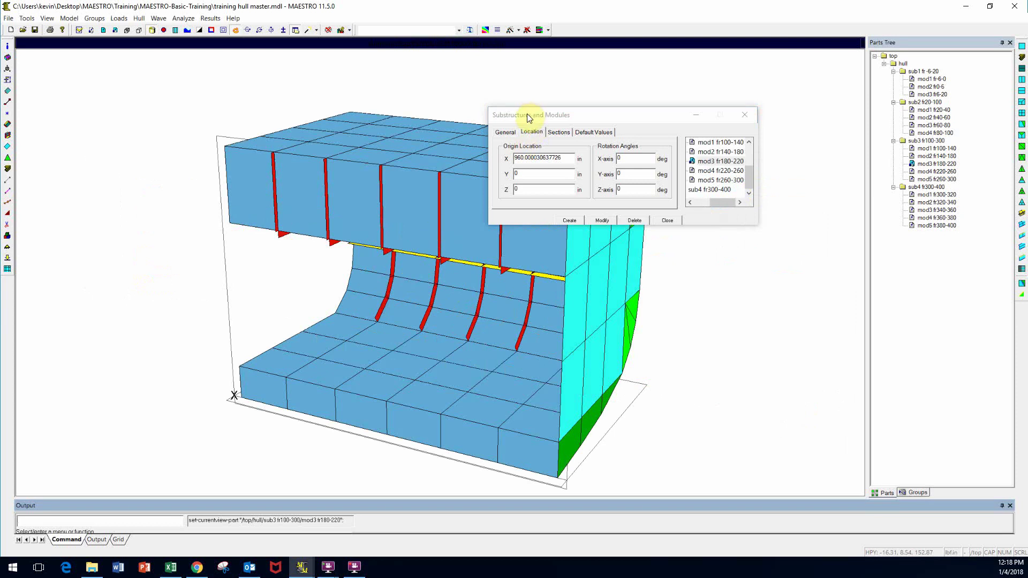
{"action": "left_click_drag", "start_coordinate": [527, 114], "coordinate": [611, 93]}
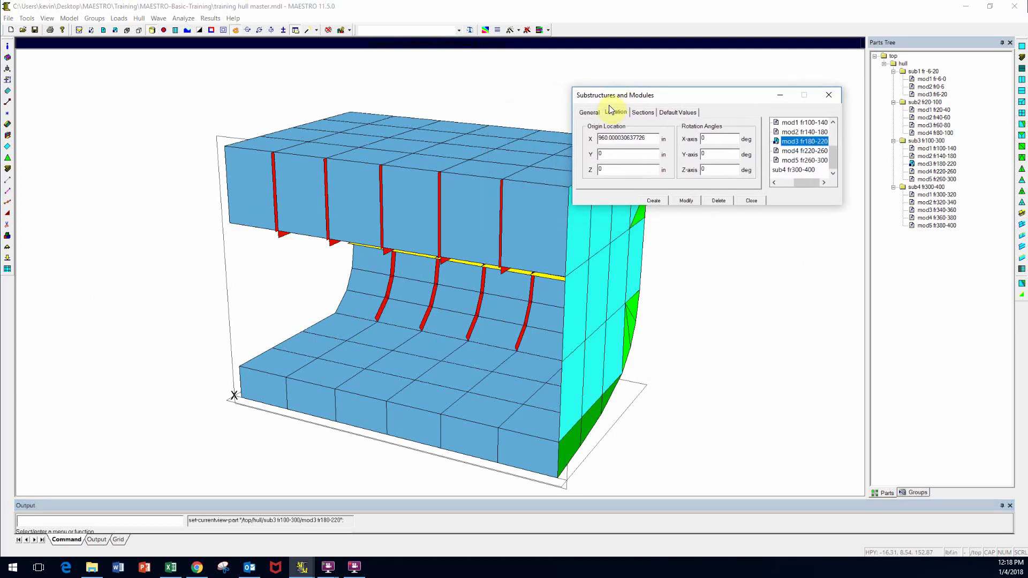
- Insert 2 sections spaced 80 in into mod3 fr180-220 and apply with Modify
{"action": "left_click", "coordinate": [643, 114]}
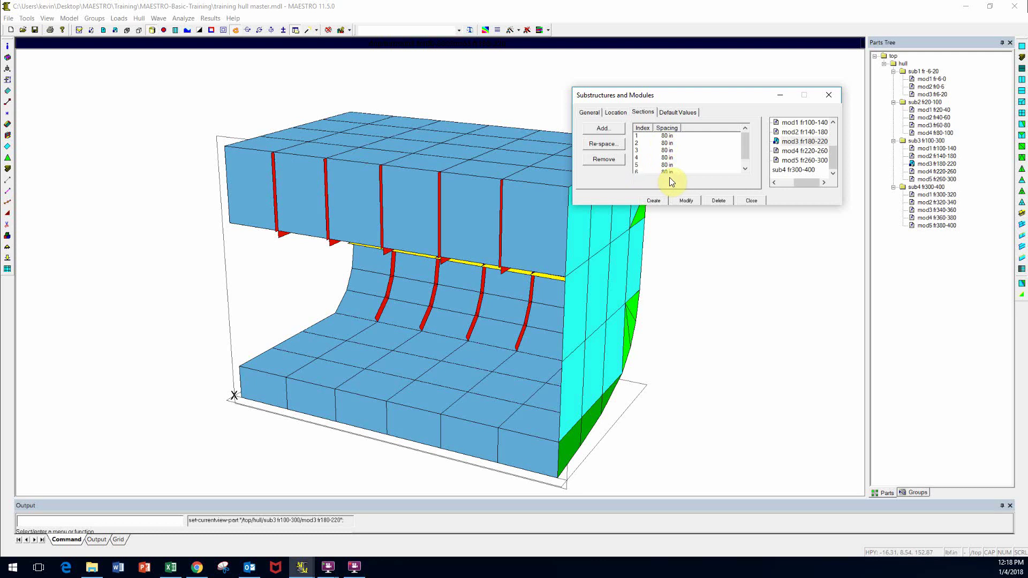
{"action": "left_click", "coordinate": [602, 129]}
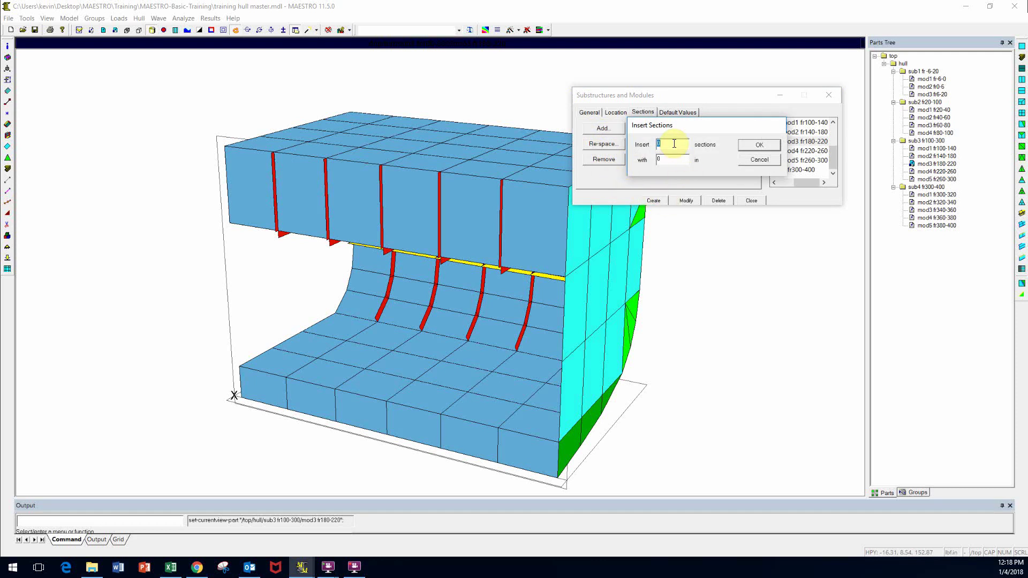
{"action": "type", "text": "2"}
{"action": "double_click", "coordinate": [670, 161]}
{"action": "type", "text": "80"}
{"action": "left_click", "coordinate": [759, 146]}
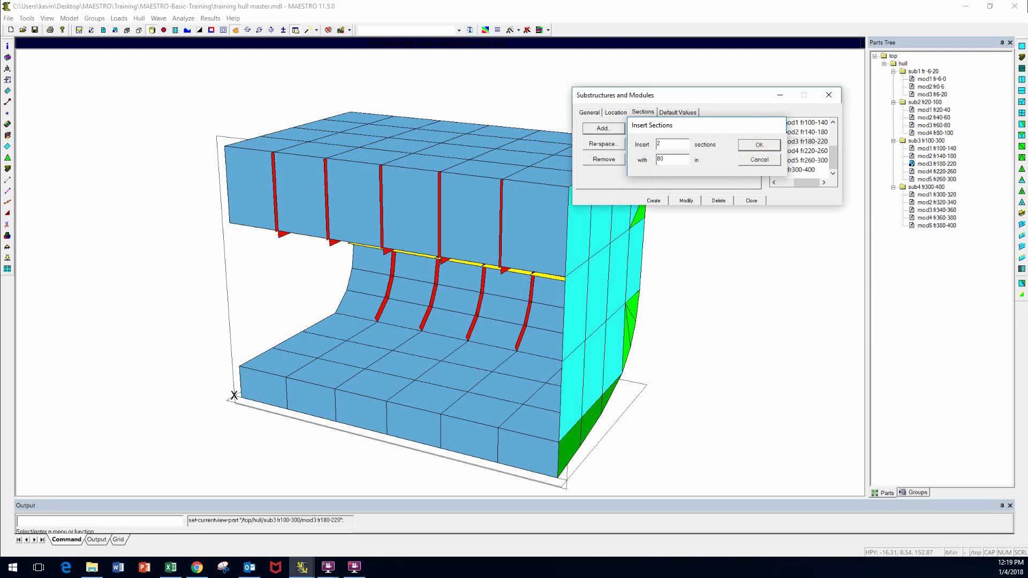
{"action": "left_click", "coordinate": [685, 200]}
{"action": "left_click", "coordinate": [423, 338]}
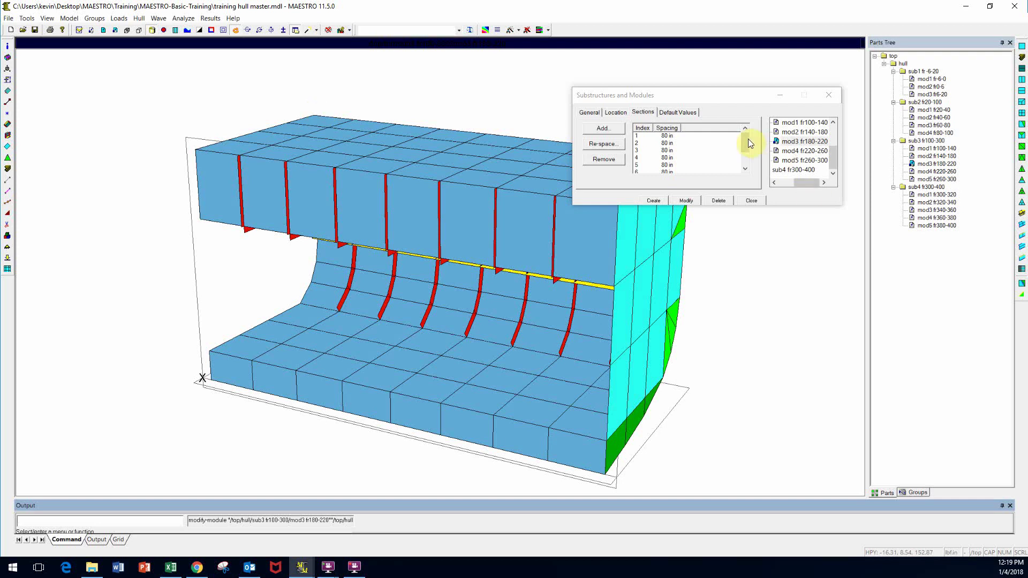
- Remove the last two sections of mod3 fr180-220, applying Modify after each removal
{"action": "left_click", "coordinate": [749, 169]}
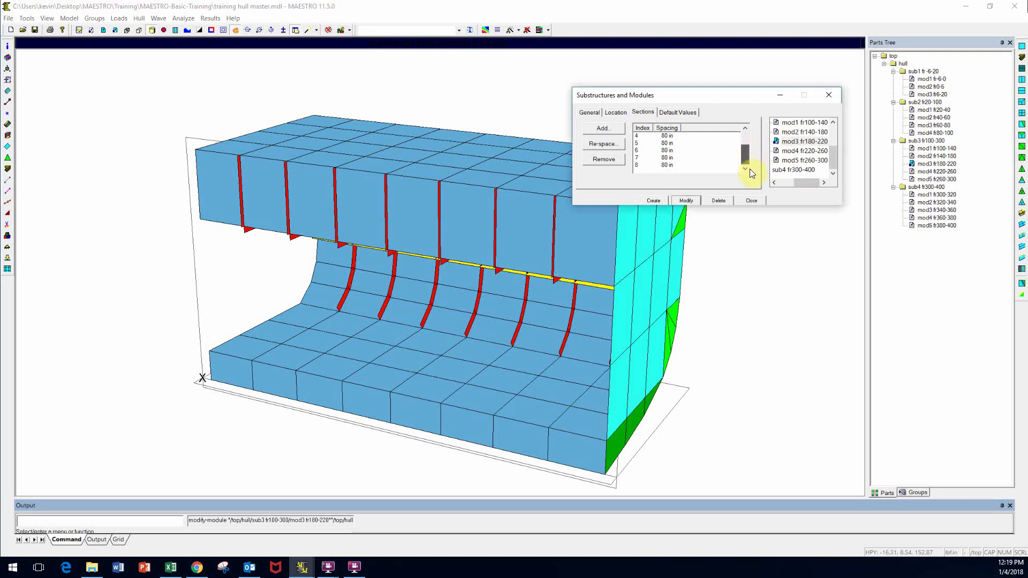
{"action": "left_click", "coordinate": [635, 158]}
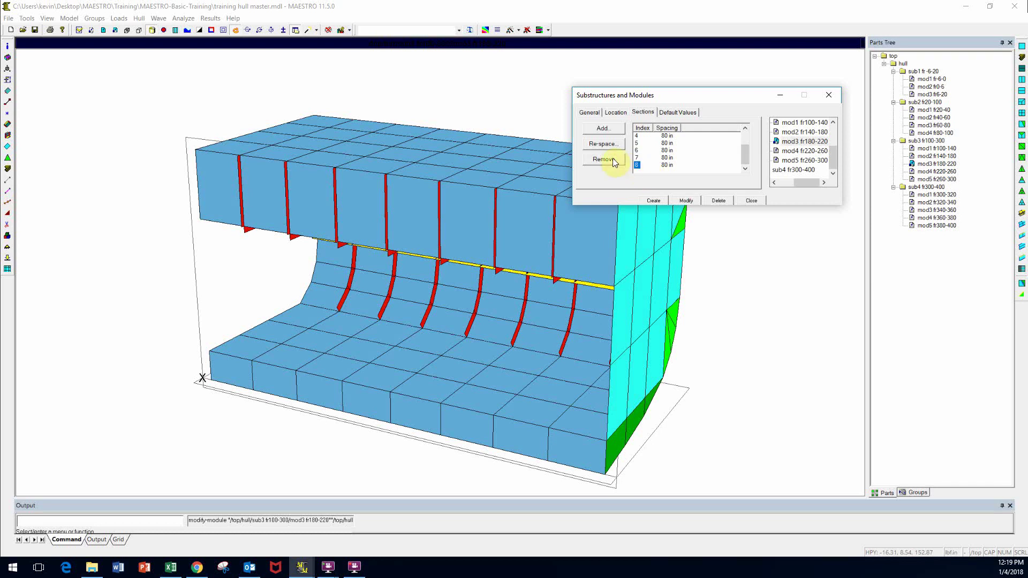
{"action": "left_click", "coordinate": [637, 165]}
{"action": "left_click", "coordinate": [601, 159]}
{"action": "left_click", "coordinate": [699, 201]}
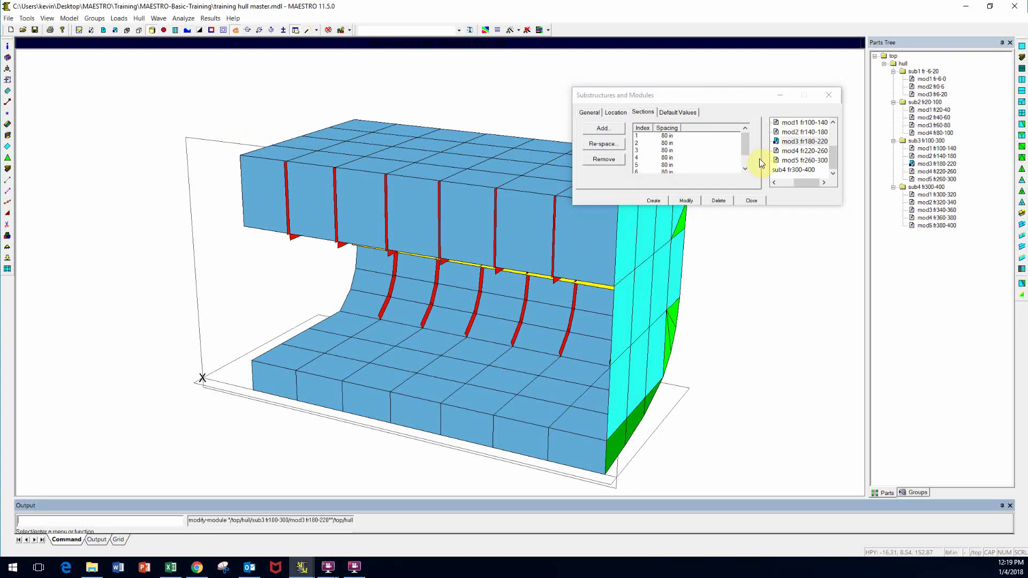
{"action": "left_click_drag", "start_coordinate": [747, 144], "coordinate": [747, 166]}
{"action": "left_click", "coordinate": [637, 165]}
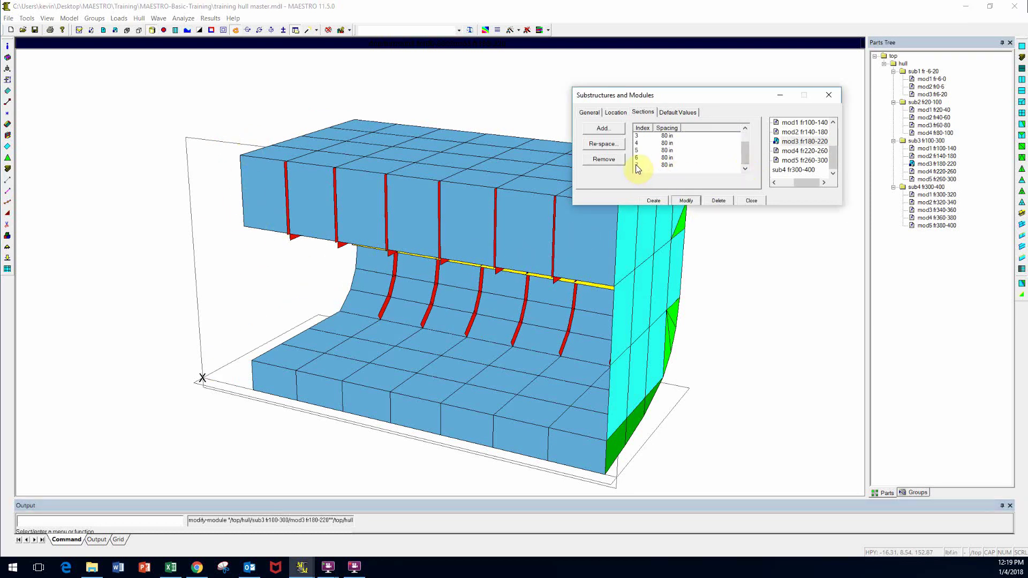
{"action": "left_click", "coordinate": [596, 161]}
{"action": "left_click", "coordinate": [691, 200]}
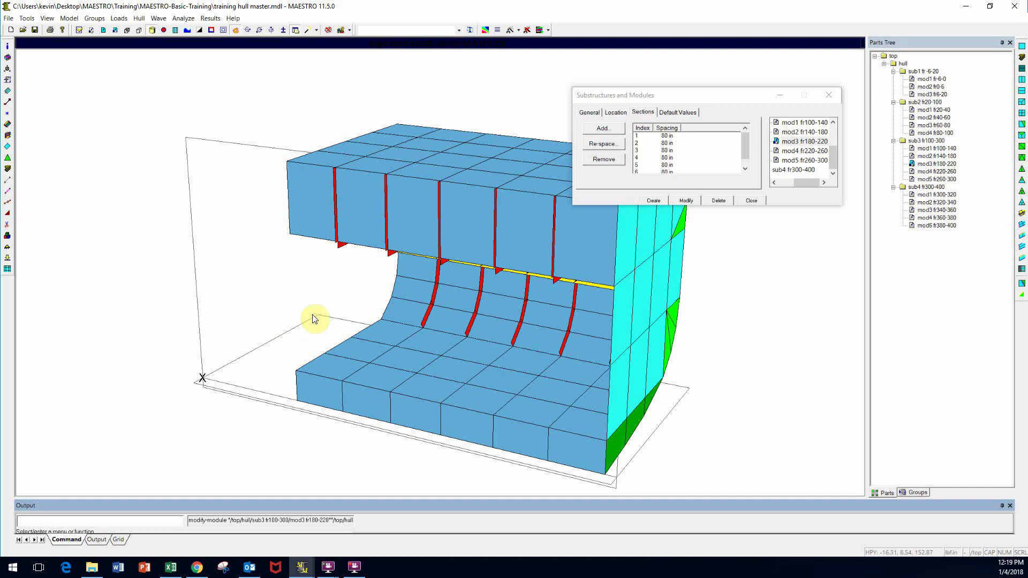
- Apply a 90 in section spacing to mod3 and rebuild the module
{"action": "left_click", "coordinate": [598, 145]}
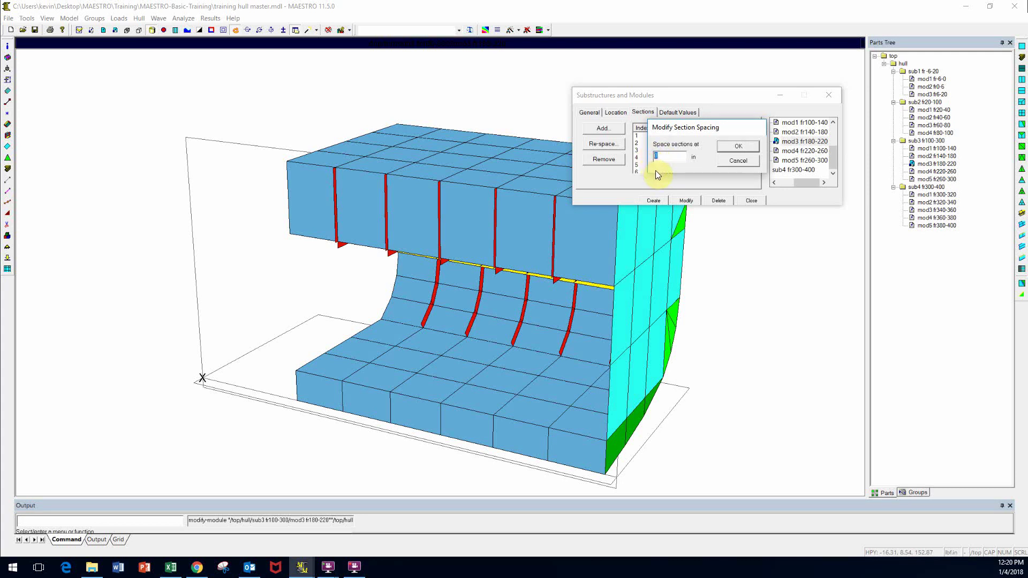
{"action": "type", "text": "90"}
{"action": "left_click", "coordinate": [741, 146]}
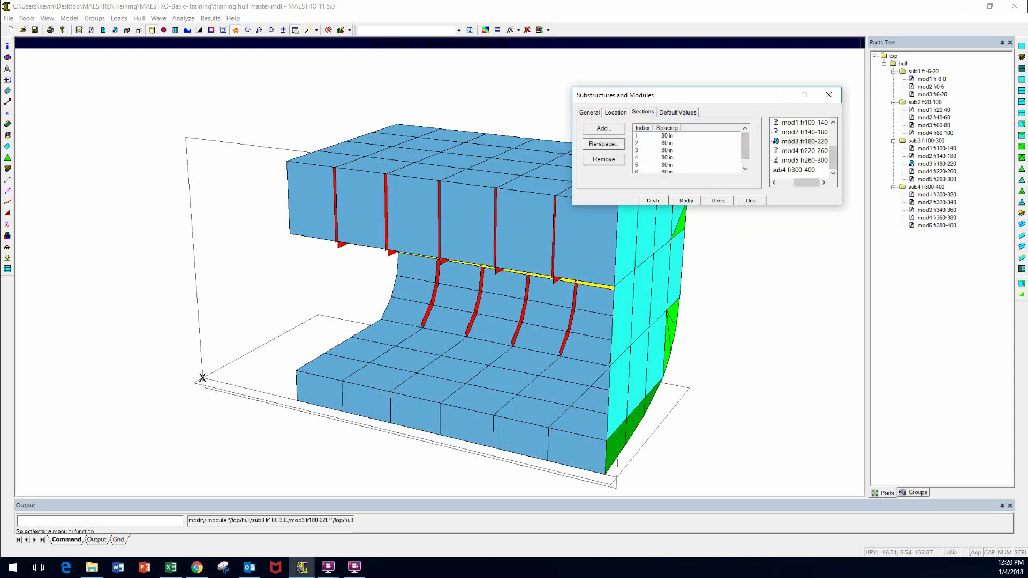
{"action": "left_click", "coordinate": [686, 200]}
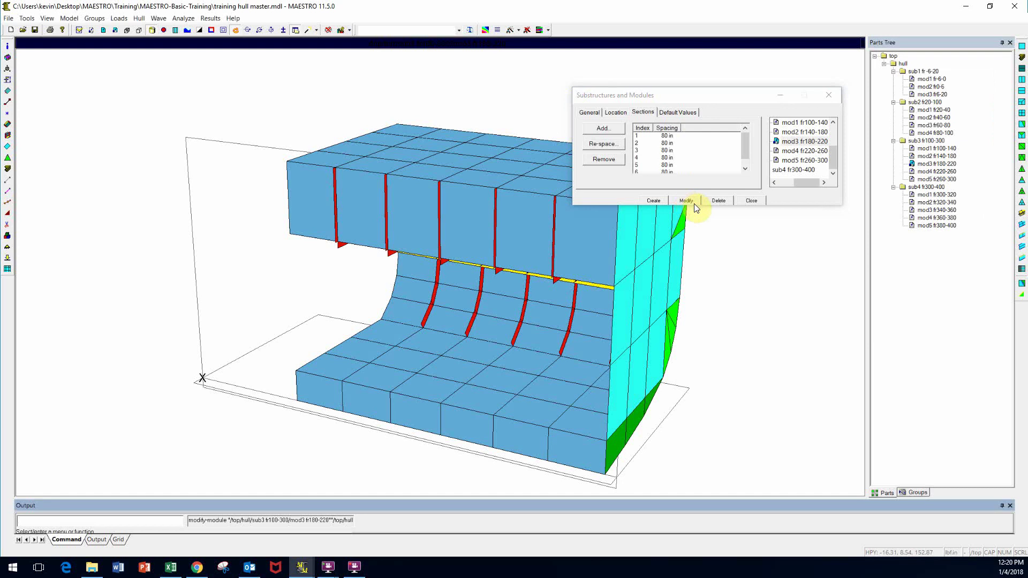
- Select all six mod3 sections, re-space them to 90 in and rebuild the module
{"action": "left_click_drag", "start_coordinate": [742, 149], "coordinate": [744, 165]}
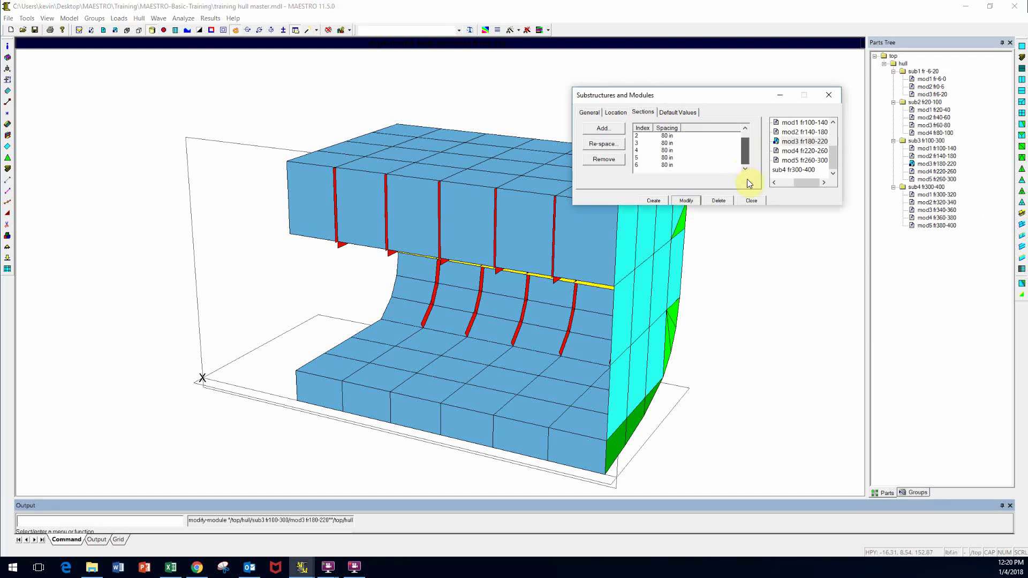
{"action": "scroll", "coordinate": [648, 140], "scroll_direction": "up", "scroll_amount": 1}
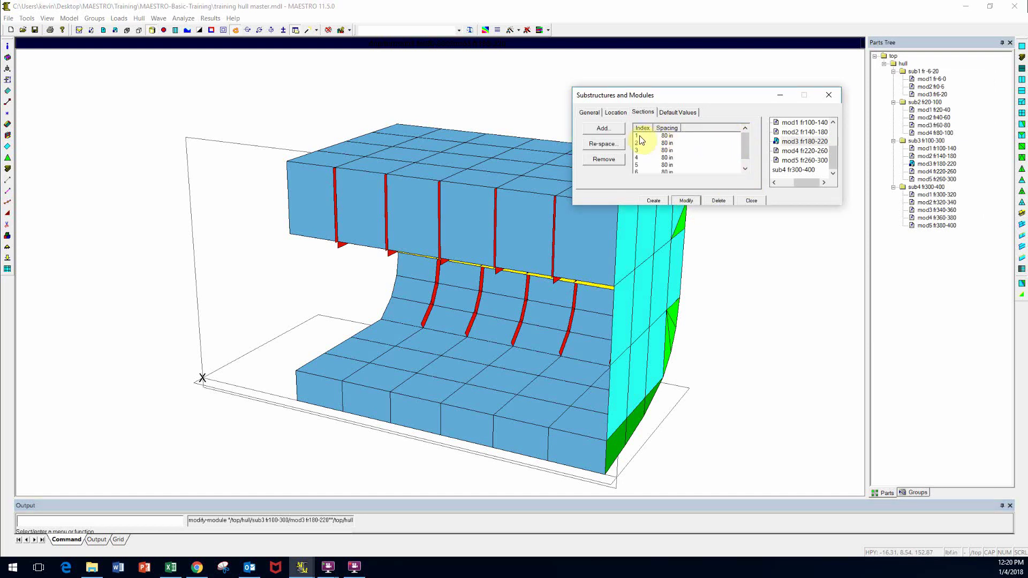
{"action": "left_click", "coordinate": [639, 136]}
{"action": "left_click", "coordinate": [637, 136]}
{"action": "left_click", "coordinate": [638, 172], "text": "shift"}
{"action": "left_click", "coordinate": [599, 143]}
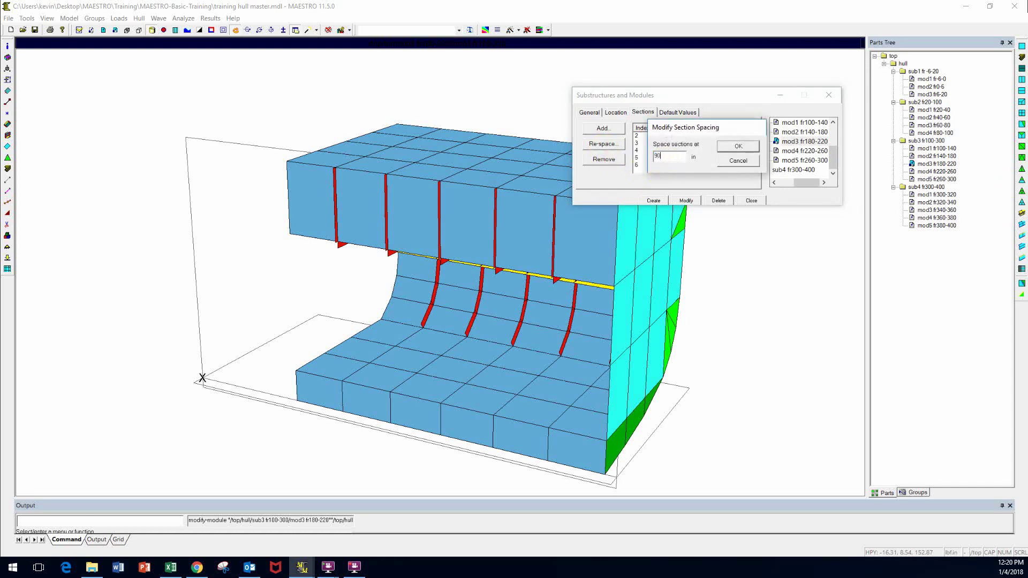
{"action": "left_click", "coordinate": [665, 161]}
{"action": "left_click", "coordinate": [738, 146]}
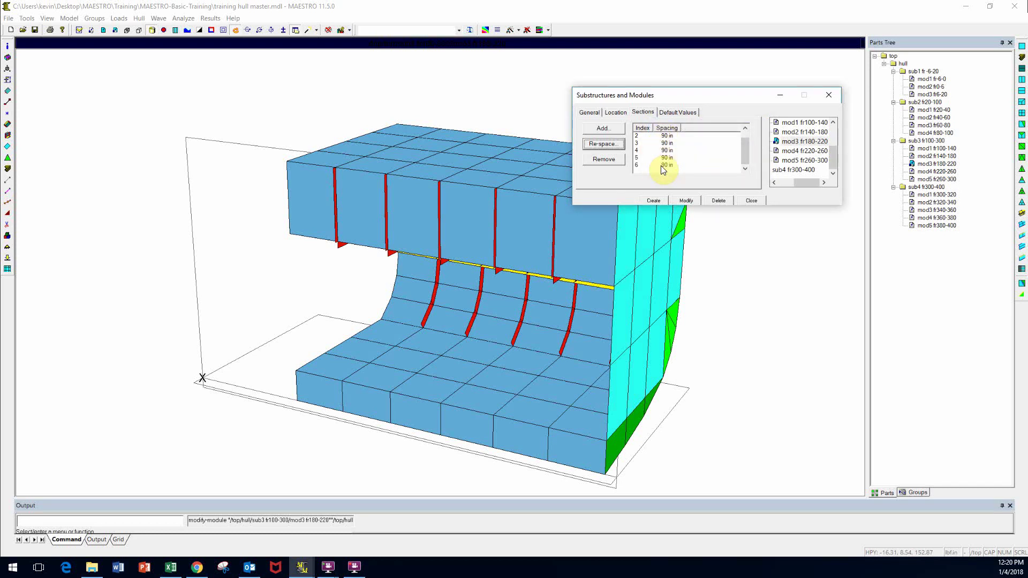
{"action": "left_click", "coordinate": [687, 201]}
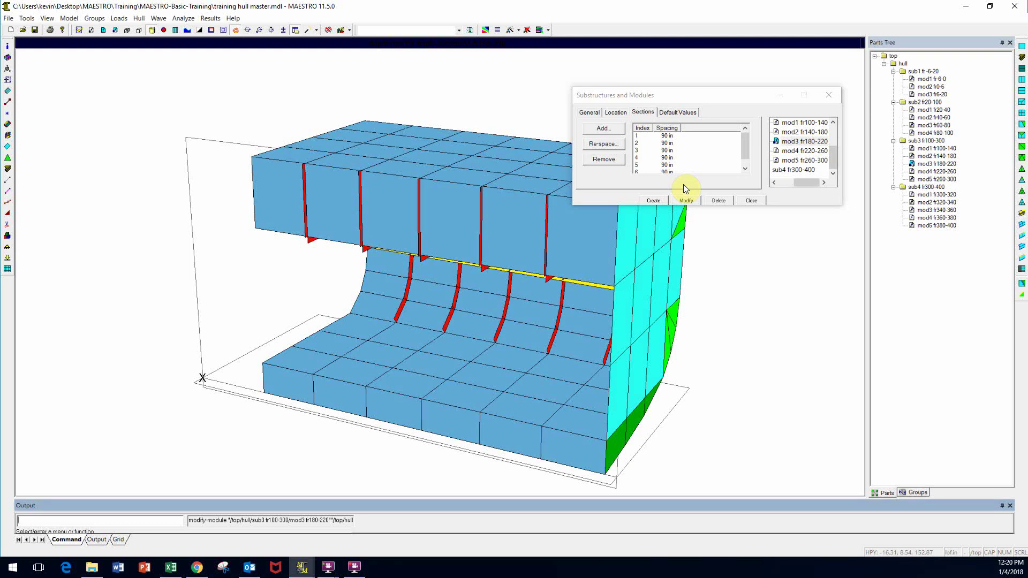
{"action": "left_click", "coordinate": [637, 135]}
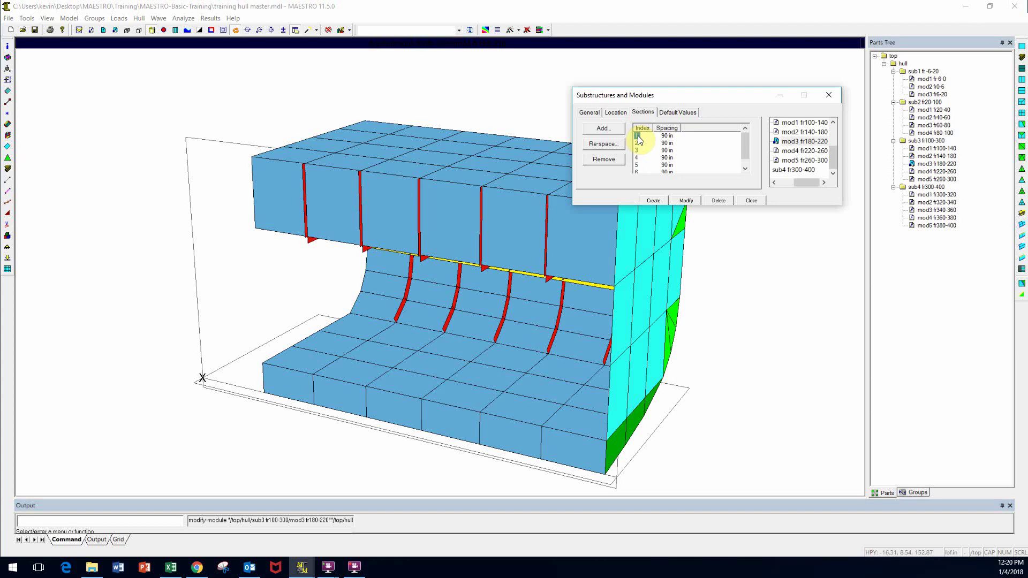
- Set all six mod3 sections back to 80 in spacing and rebuild the module
{"action": "left_click", "coordinate": [636, 170], "text": "shift"}
{"action": "left_click", "coordinate": [611, 146]}
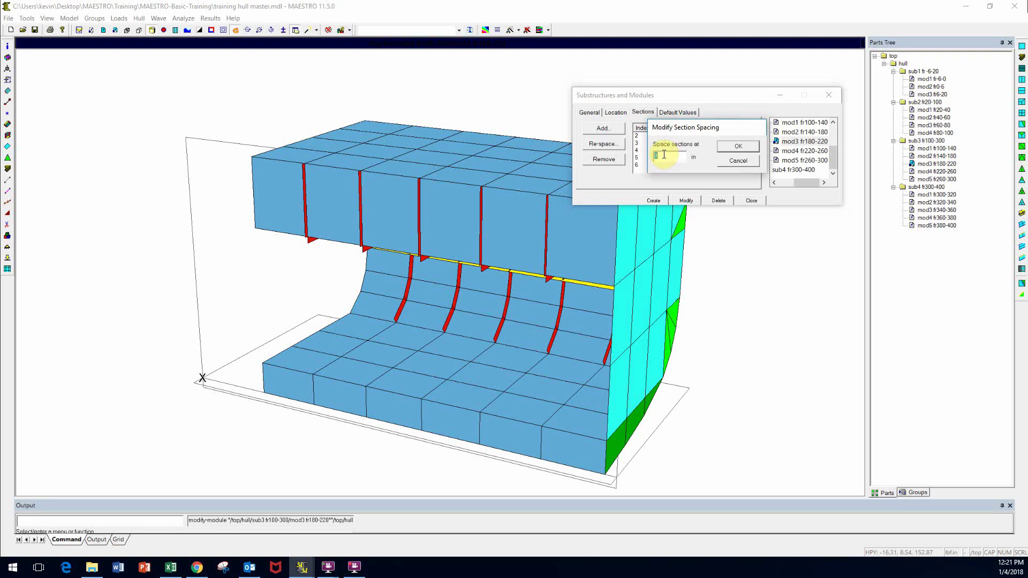
{"action": "type", "text": "80"}
{"action": "left_click", "coordinate": [735, 146]}
{"action": "left_click", "coordinate": [684, 201]}
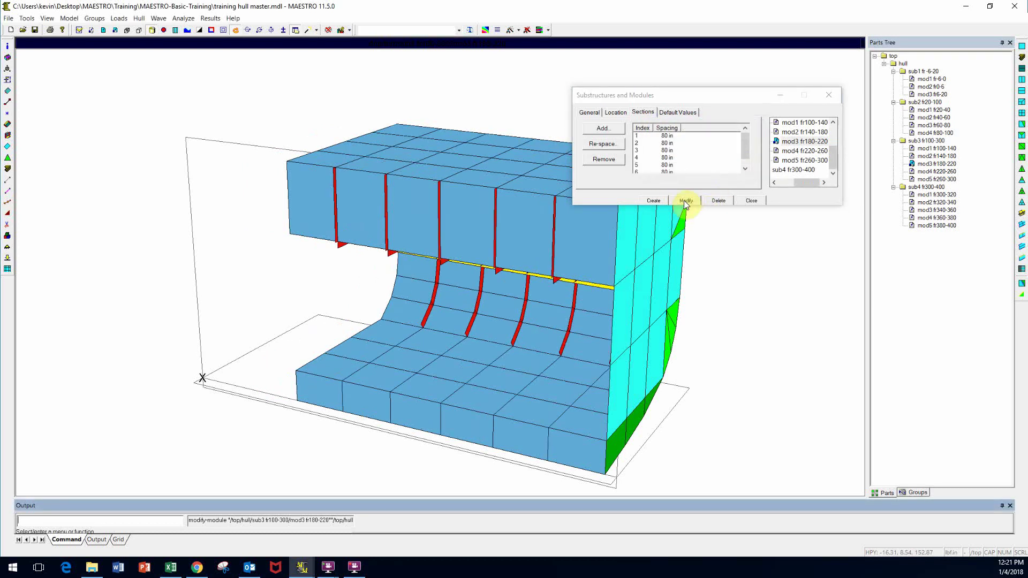
- Select only mod3's first section for respacing
{"action": "left_click", "coordinate": [636, 158]}
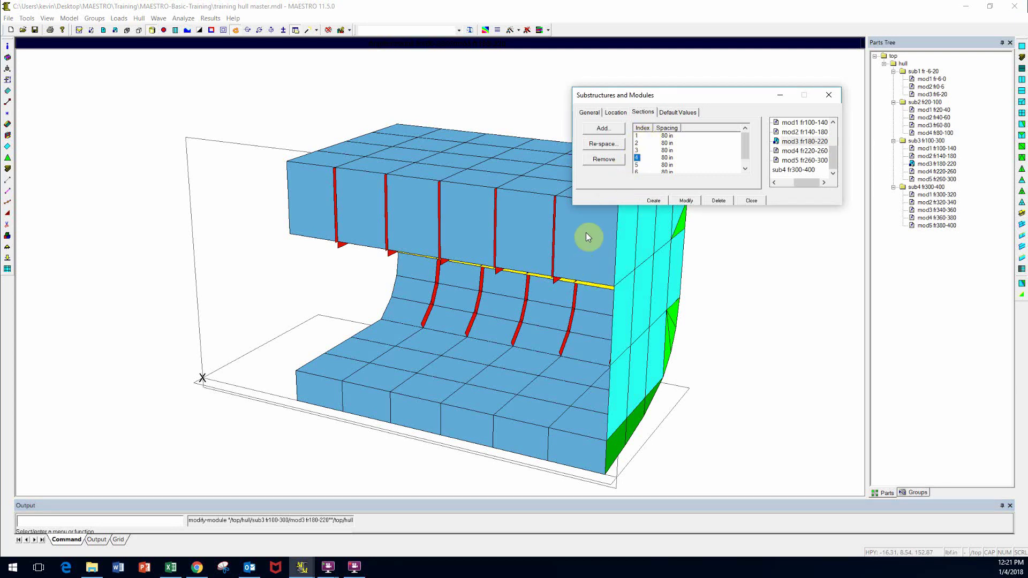
{"action": "left_click", "coordinate": [640, 136]}
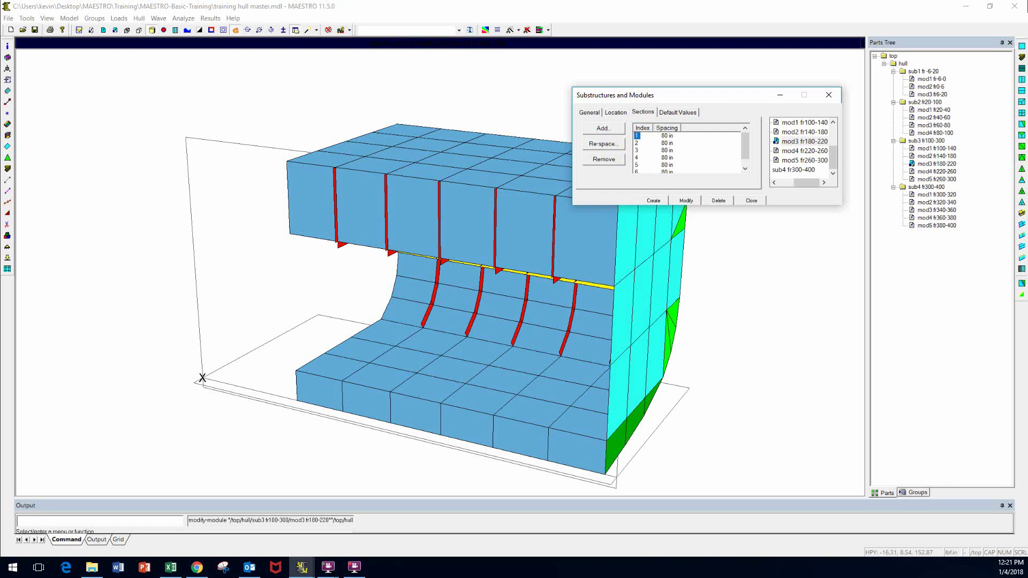
{"action": "left_click", "coordinate": [640, 138]}
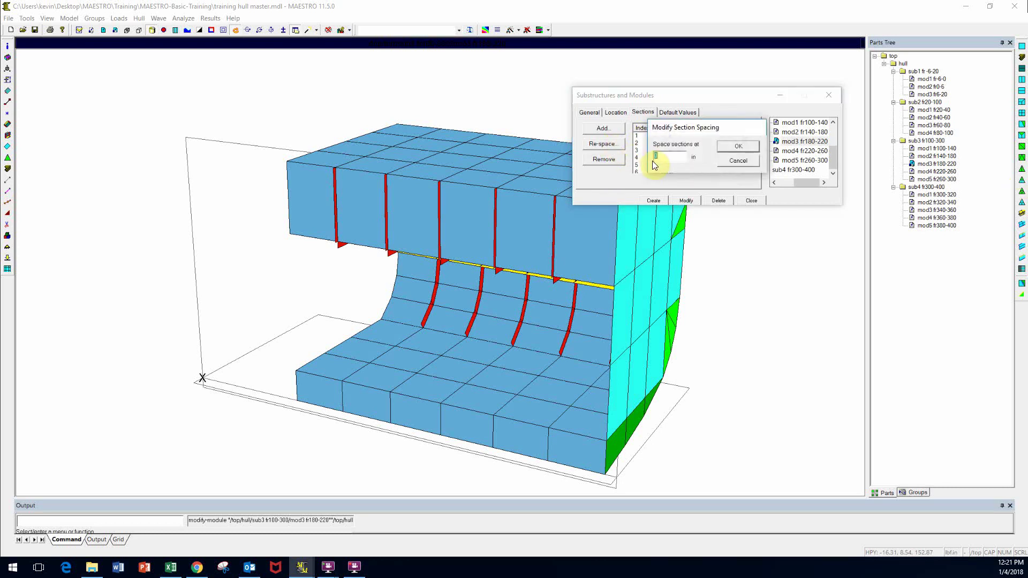
- Give mod3's first section 60 in spacing, others staying at 80 in, and rebuild
{"action": "type", "text": "6"}
{"action": "left_click", "coordinate": [727, 147]}
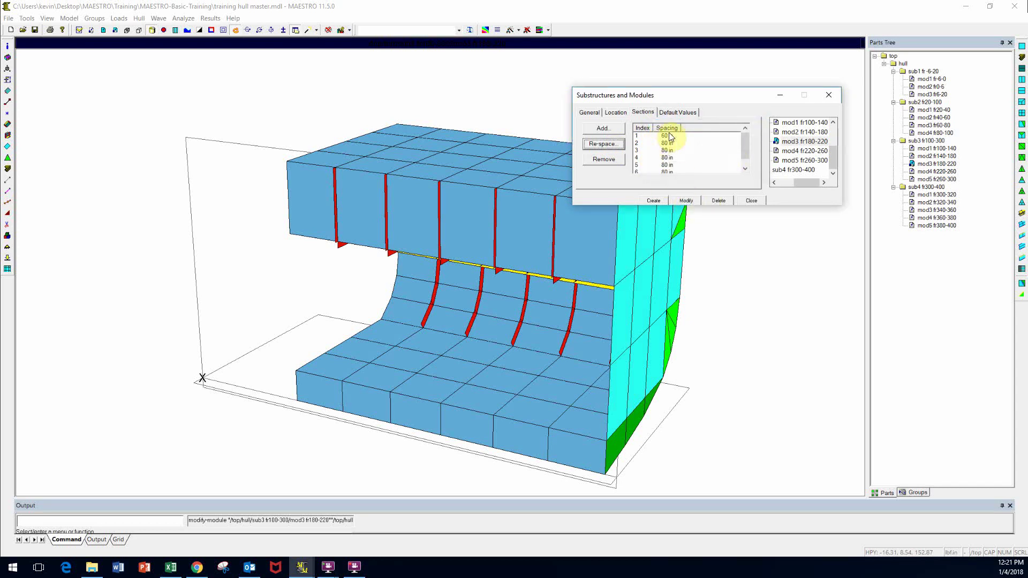
{"action": "left_click", "coordinate": [686, 200]}
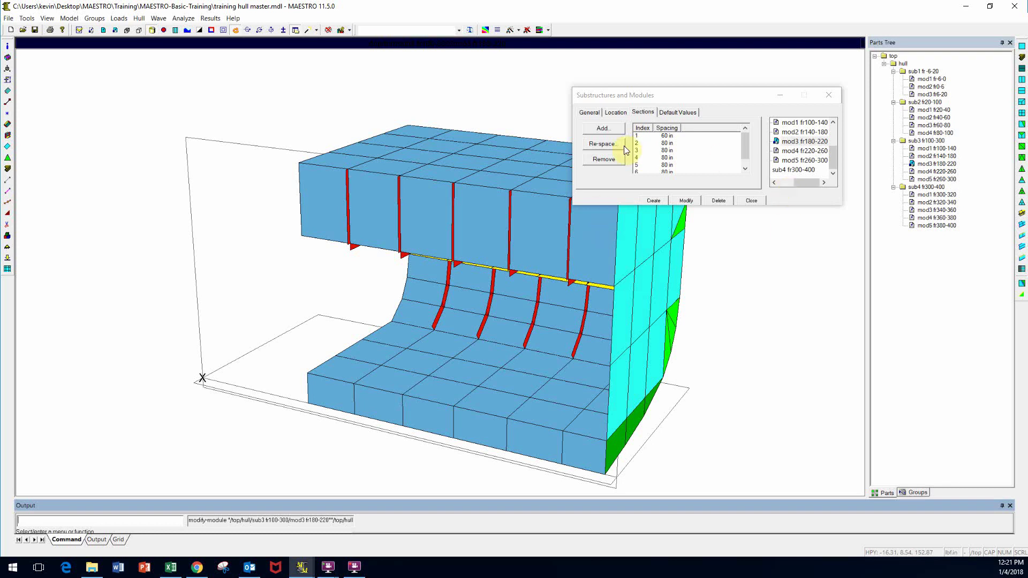
- Set mod3's first section back to 80 in and rebuild with uniform spacing
{"action": "left_click", "coordinate": [638, 136]}
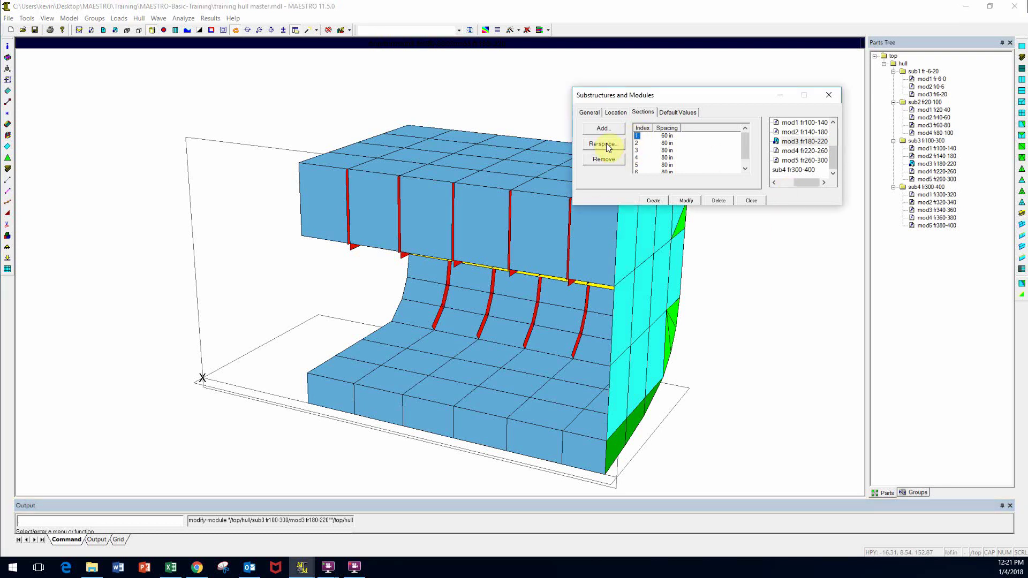
{"action": "left_click", "coordinate": [606, 143]}
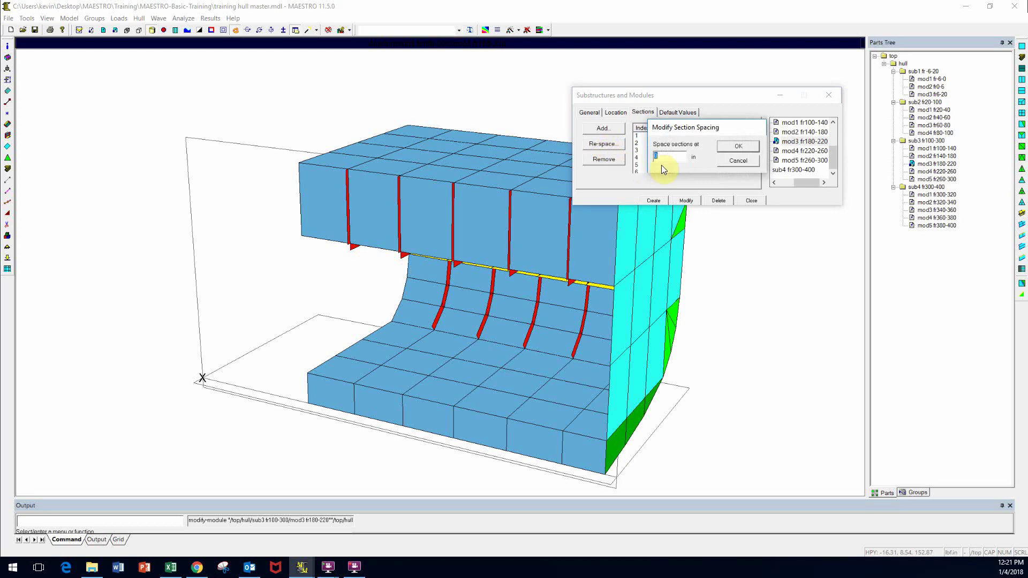
{"action": "type", "text": "80"}
{"action": "key", "text": "Return"}
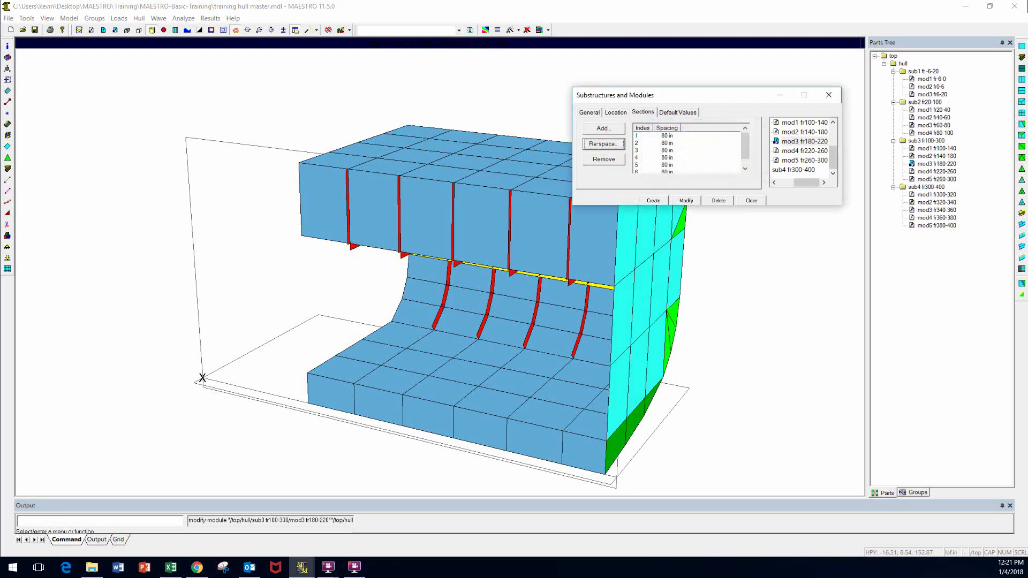
{"action": "left_click", "coordinate": [687, 200]}
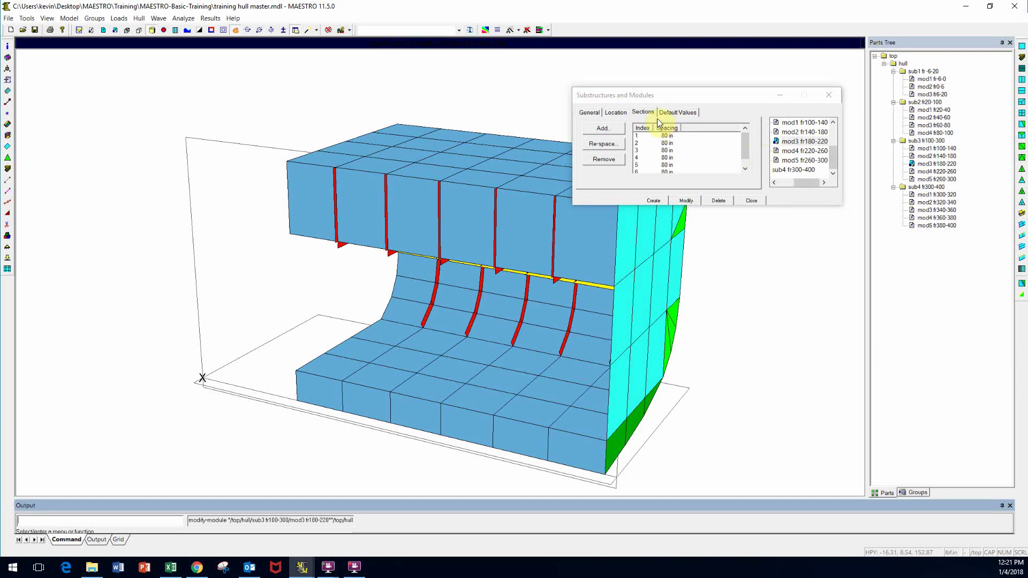
- Show mod3's default values (Sections/Bay 1, Cylinder Length 0 in) and rotate the hull lengthwise
{"action": "left_click", "coordinate": [670, 112]}
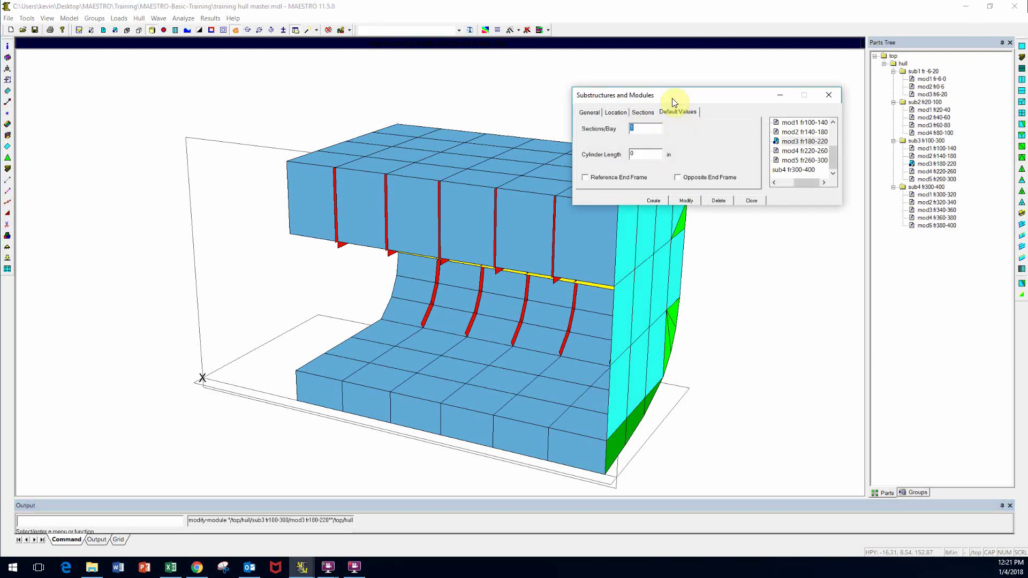
{"action": "left_click_drag", "start_coordinate": [672, 98], "coordinate": [679, 87]}
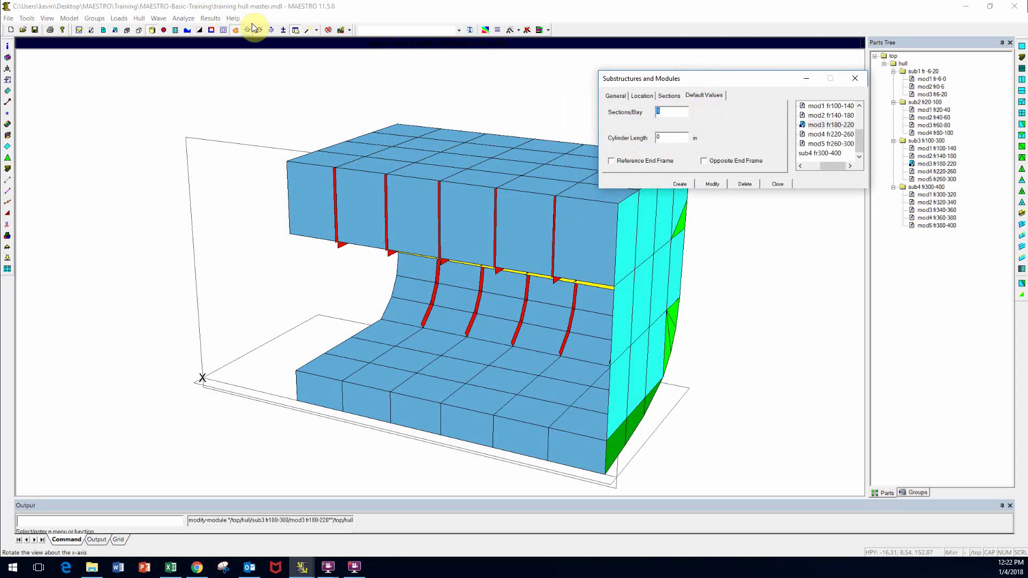
{"action": "left_click", "coordinate": [235, 30]}
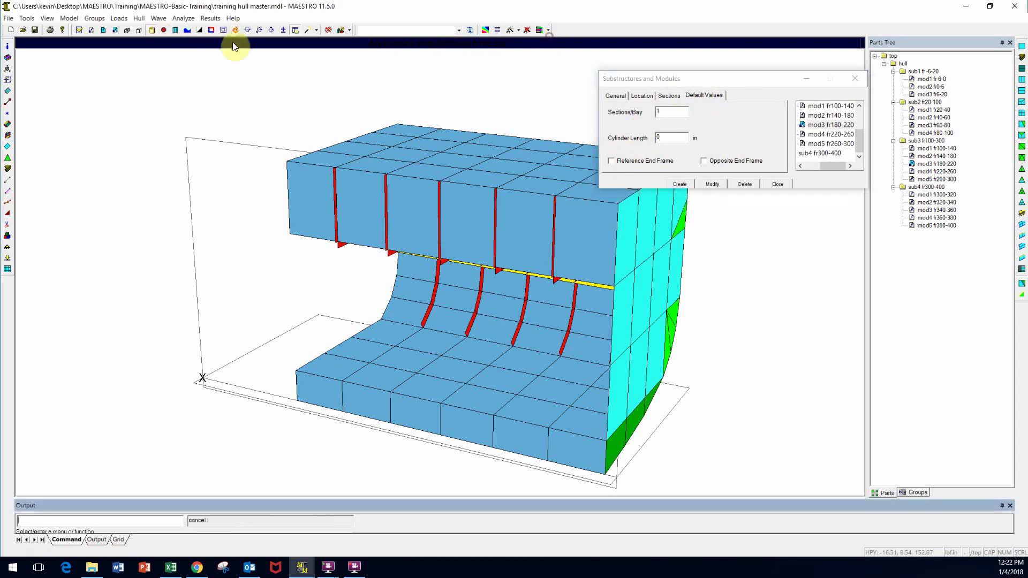
{"action": "left_click_drag", "start_coordinate": [369, 215], "coordinate": [347, 209]}
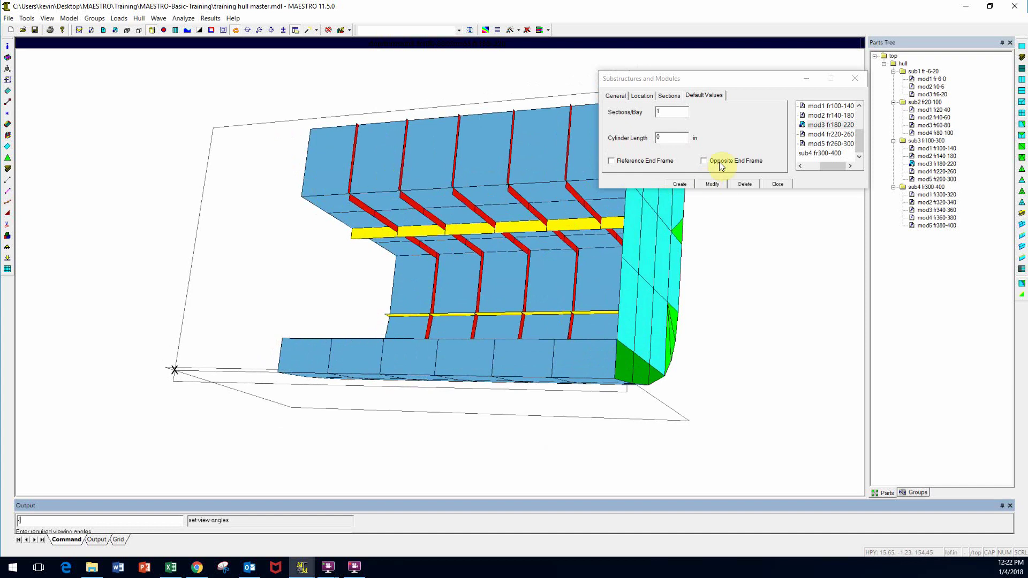
{"action": "left_click", "coordinate": [671, 110]}
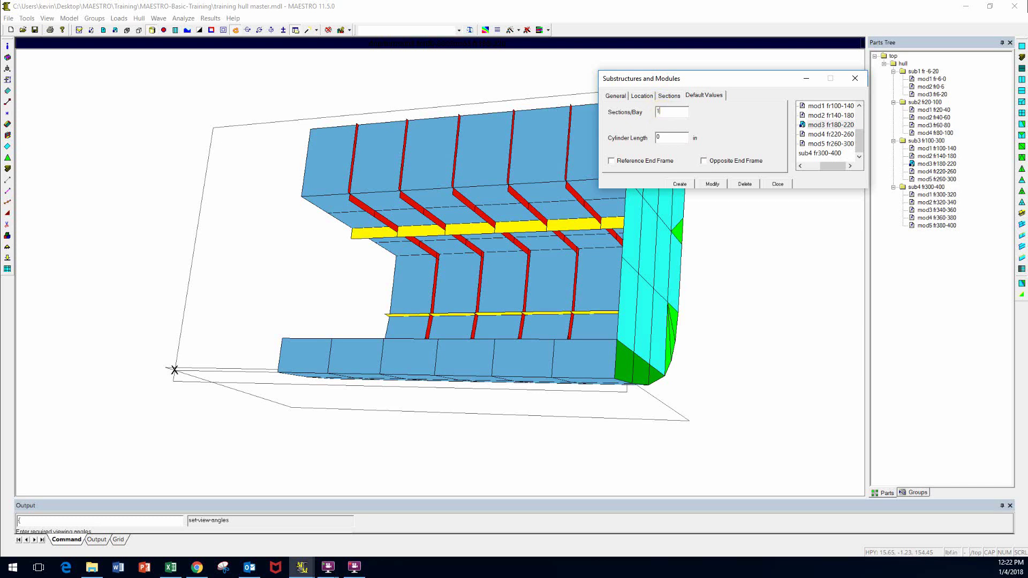
{"action": "double_click", "coordinate": [657, 109]}
{"action": "left_click", "coordinate": [714, 184]}
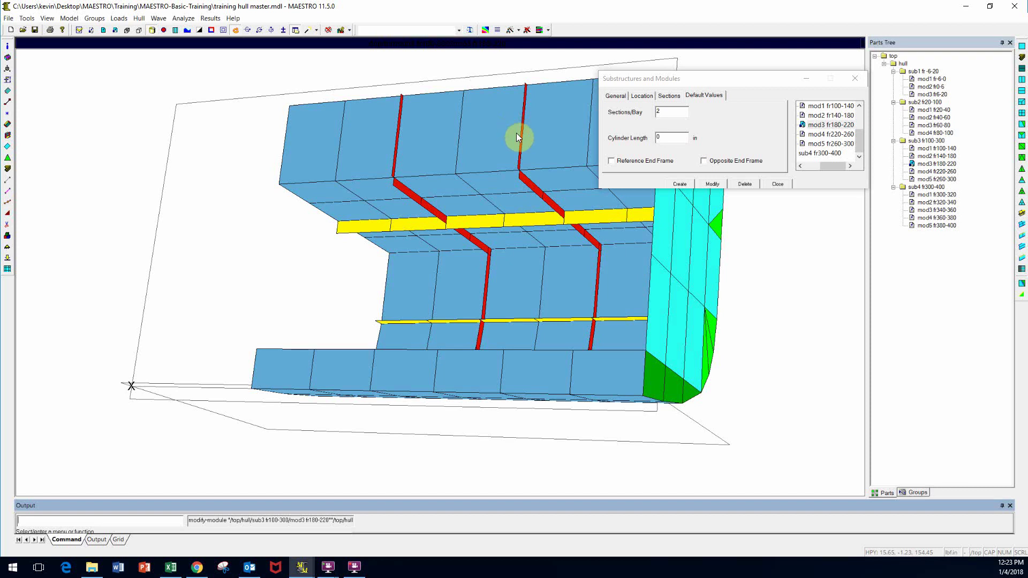
{"action": "double_click", "coordinate": [671, 114]}
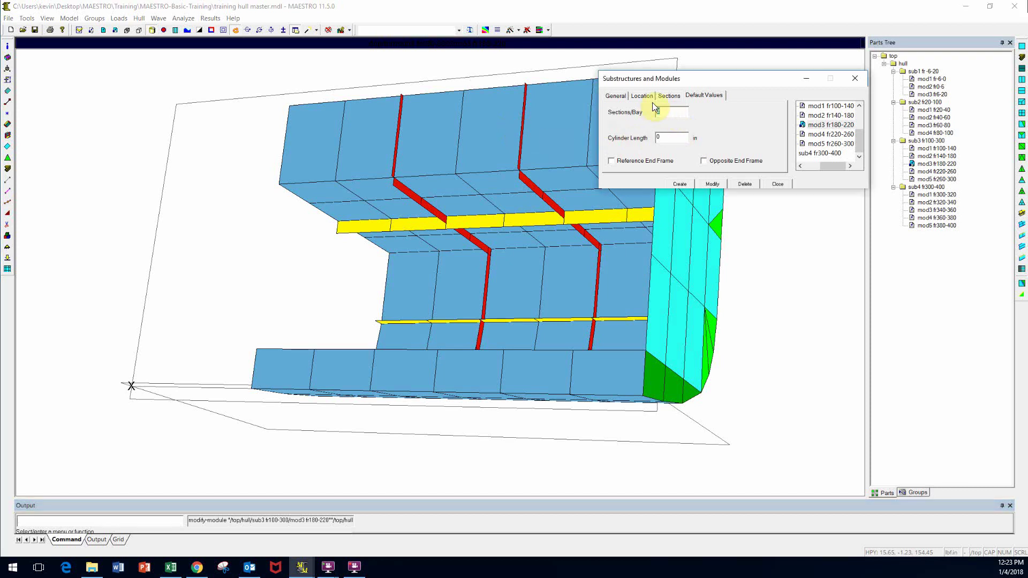
{"action": "type", "text": "1"}
{"action": "left_click", "coordinate": [712, 184]}
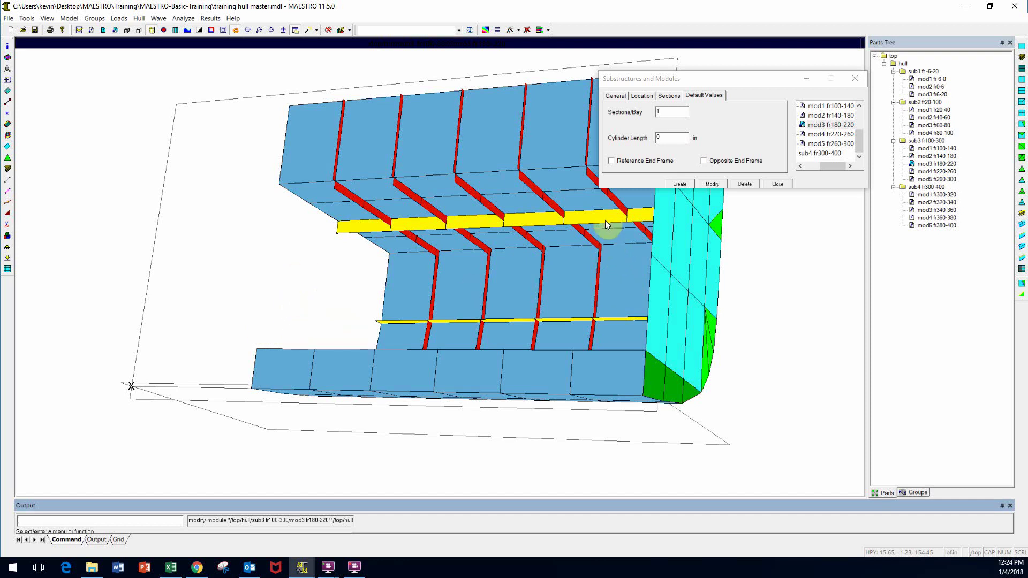
- Enable Opposite End Frame for mod3 and rebuild the module
{"action": "left_click", "coordinate": [704, 162]}
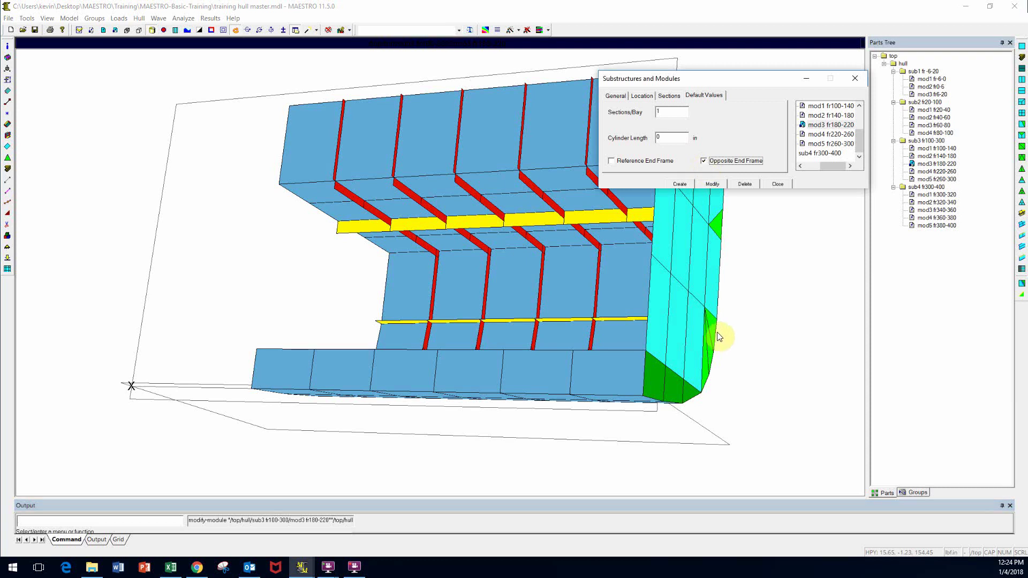
{"action": "left_click", "coordinate": [714, 184]}
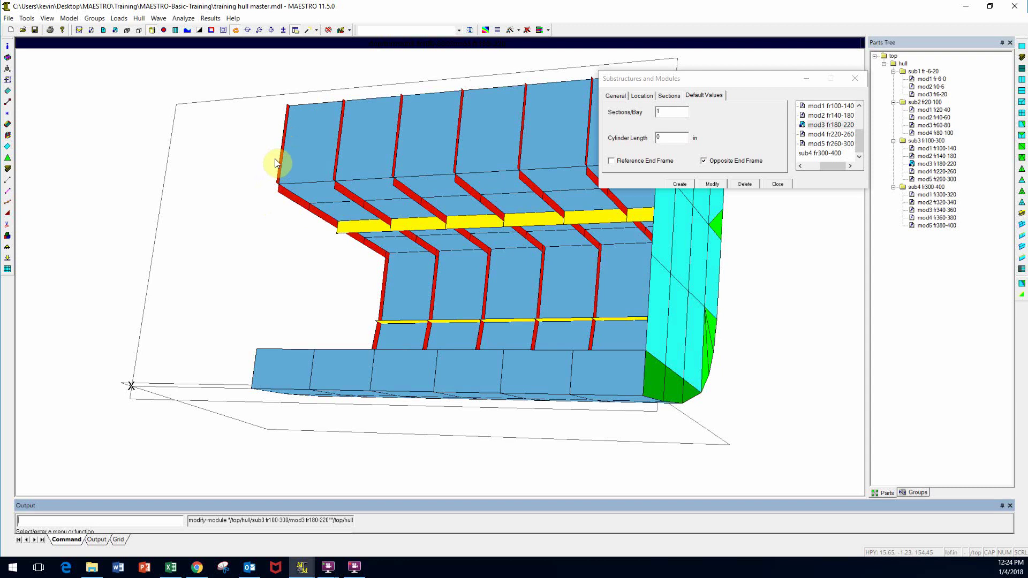
{"action": "left_click", "coordinate": [704, 161]}
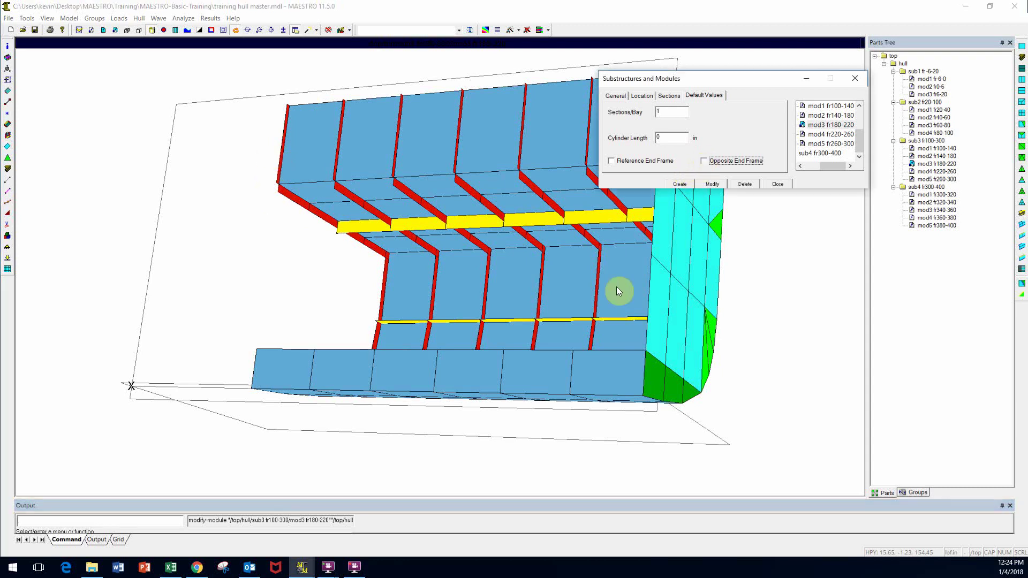
{"action": "left_click", "coordinate": [712, 184]}
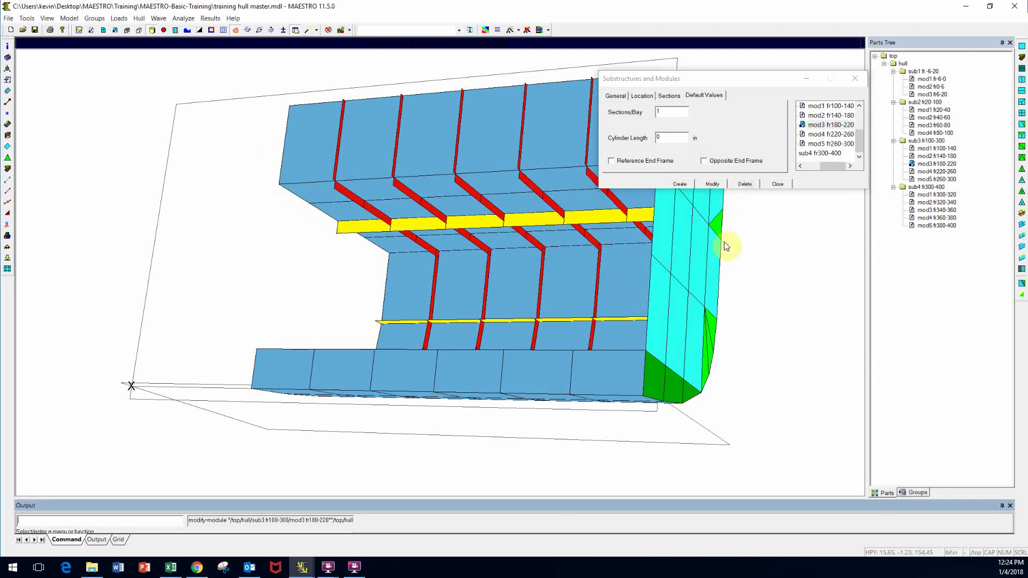
{"action": "left_click", "coordinate": [338, 366]}
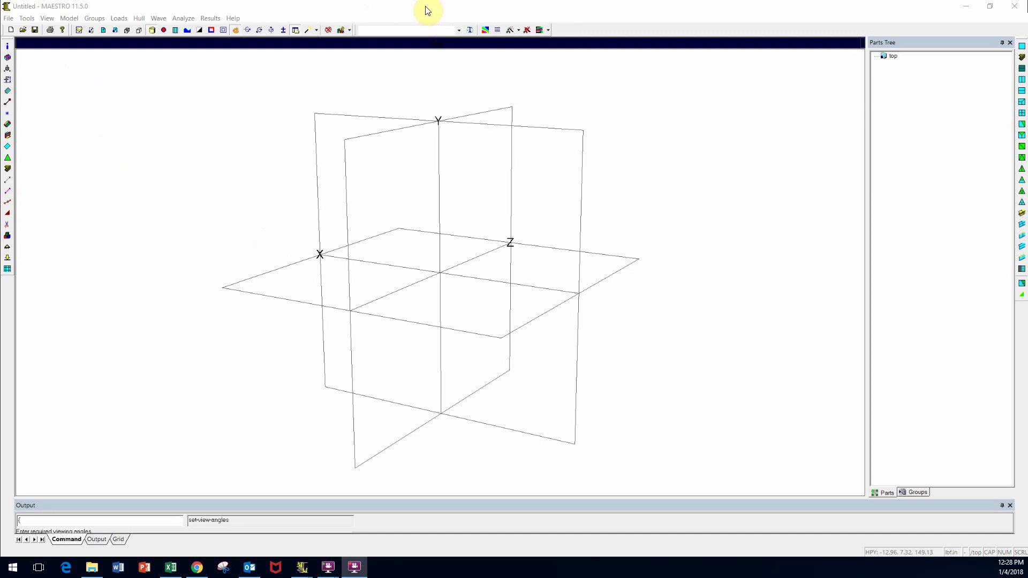
- Set the model's units to the ips standard system (in, lbf), applied to parameter data
{"action": "left_click", "coordinate": [9, 19]}
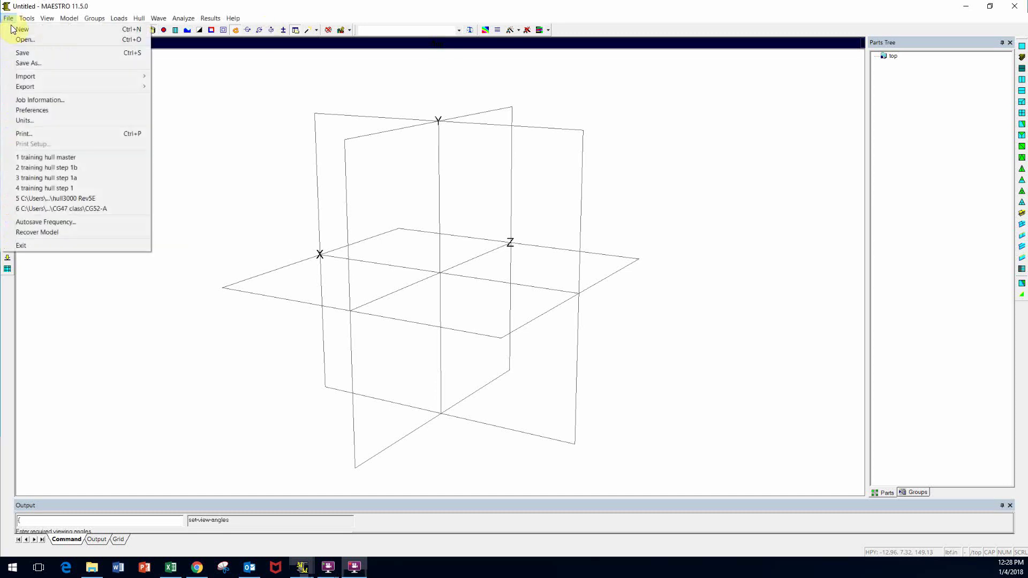
{"action": "left_click", "coordinate": [283, 152]}
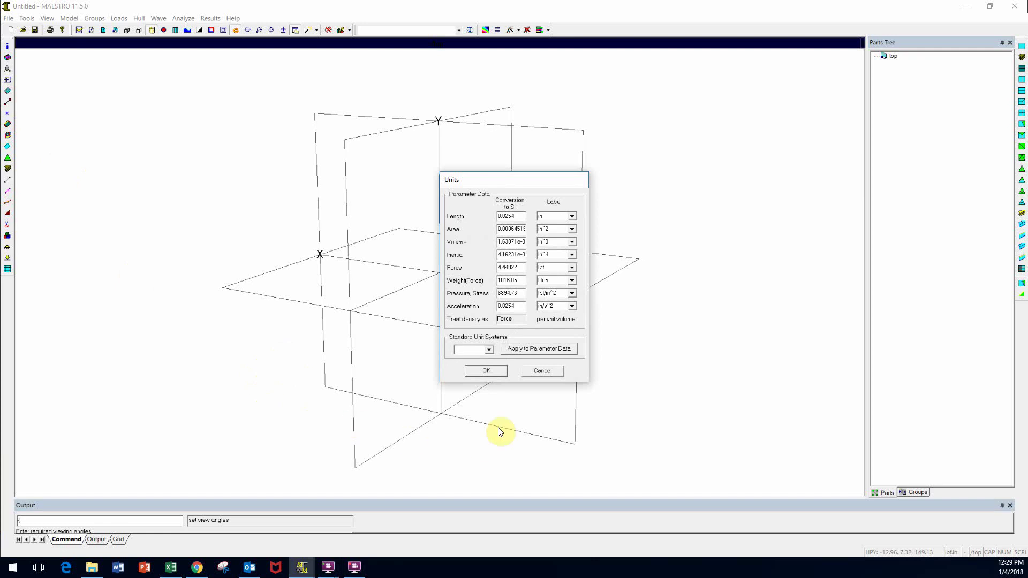
{"action": "left_click", "coordinate": [490, 349]}
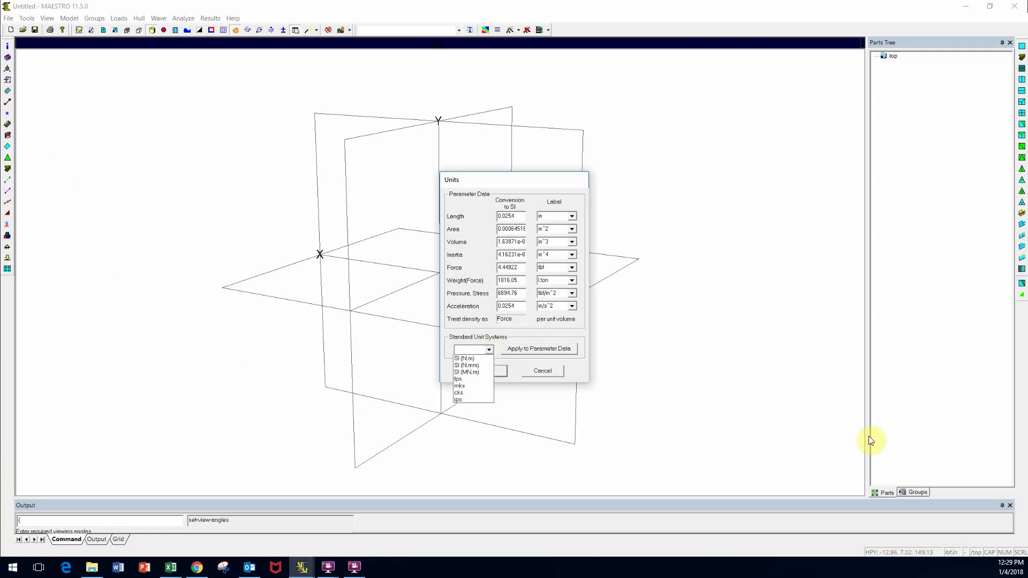
{"action": "left_click", "coordinate": [458, 400]}
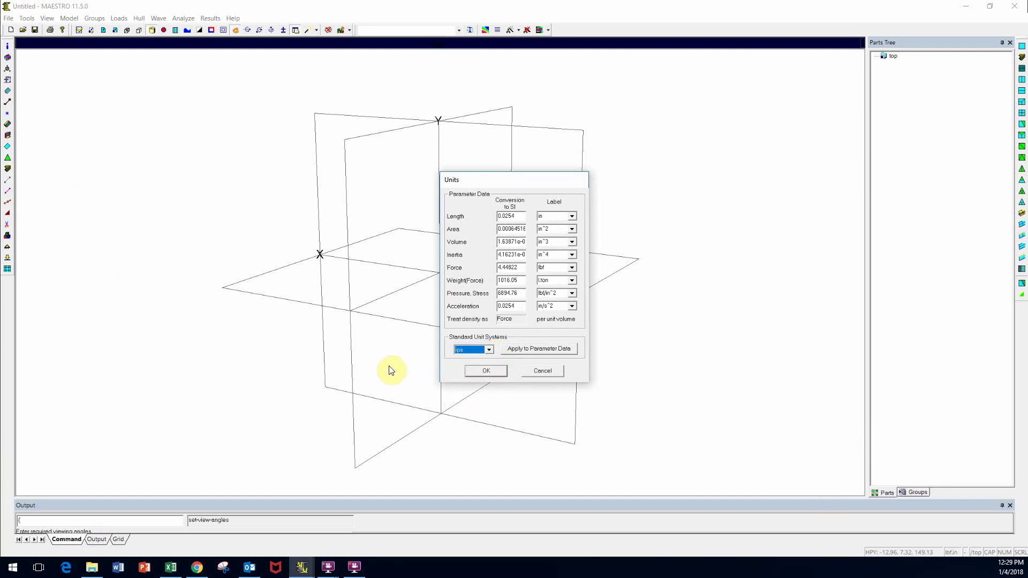
{"action": "left_click", "coordinate": [522, 348]}
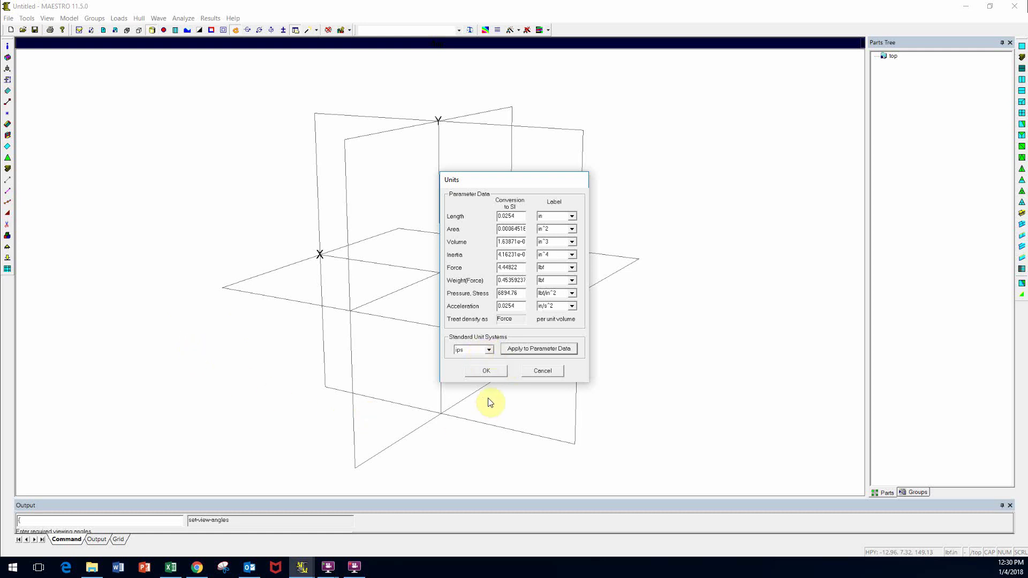
{"action": "left_click", "coordinate": [491, 374]}
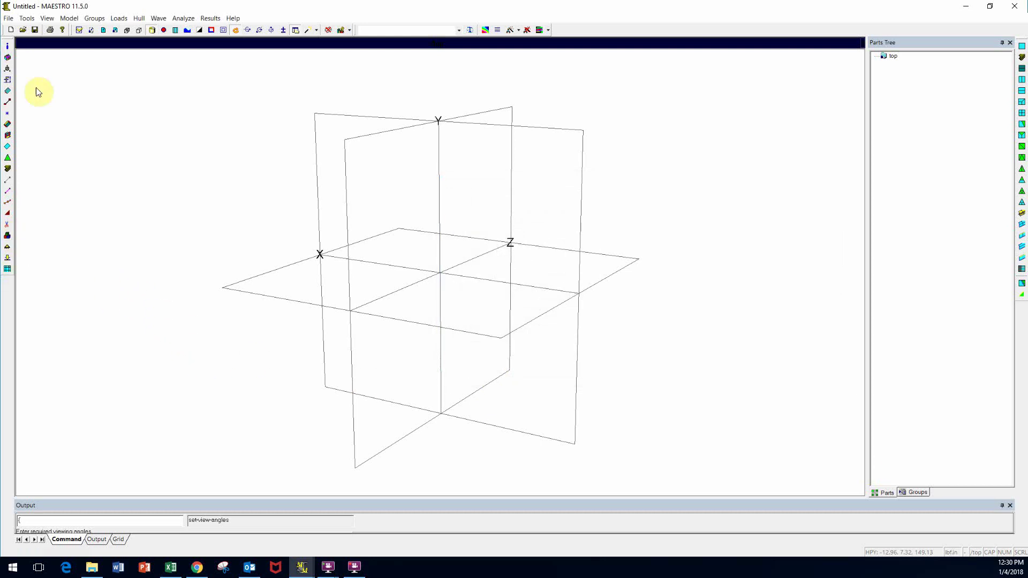
- Create substructure /top/sub1 under top at origin 0,0,0
{"action": "left_click", "coordinate": [8, 58]}
{"action": "left_click_drag", "start_coordinate": [457, 238], "coordinate": [180, 138]}
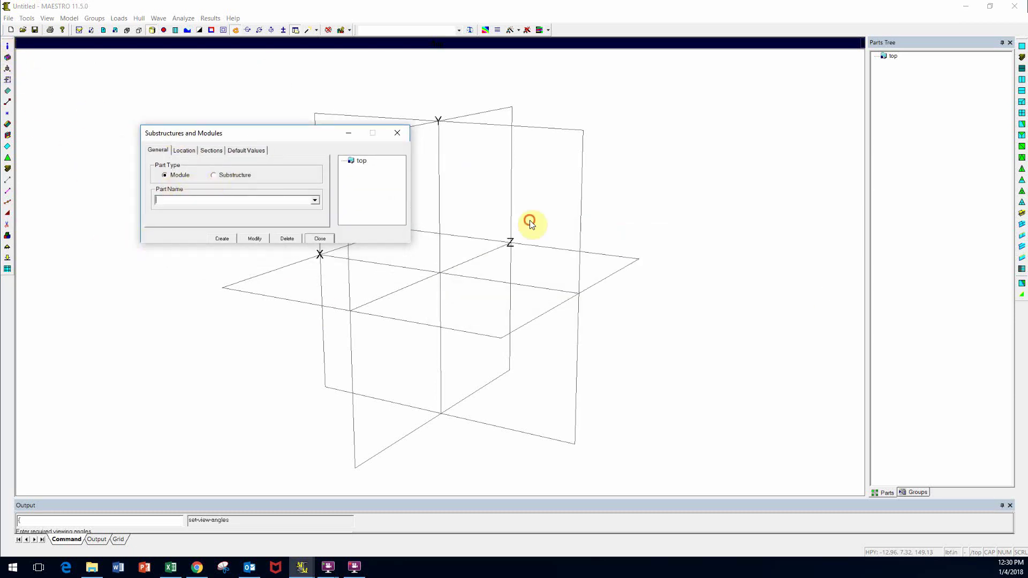
{"action": "left_click", "coordinate": [213, 175]}
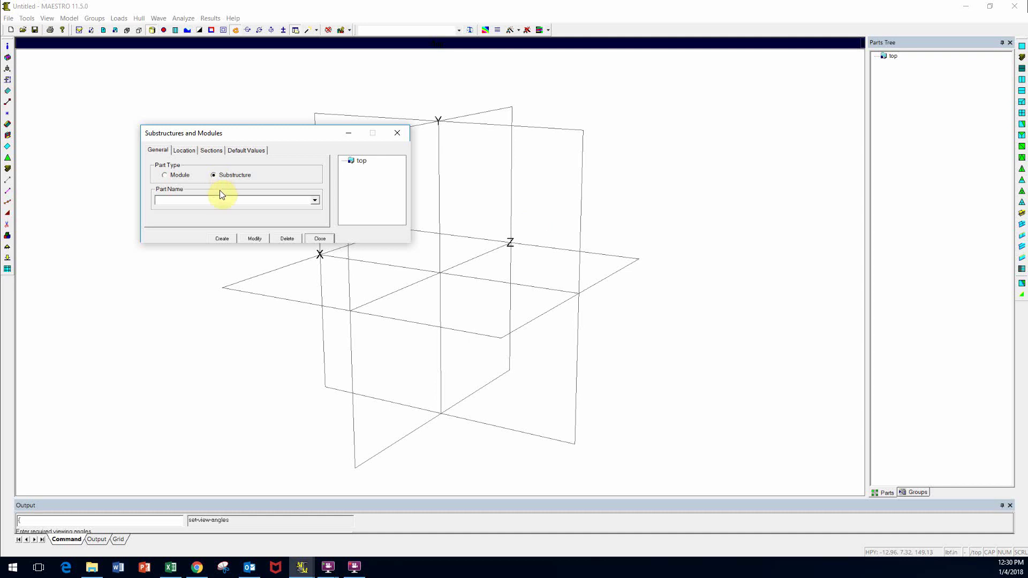
{"action": "left_click", "coordinate": [355, 161]}
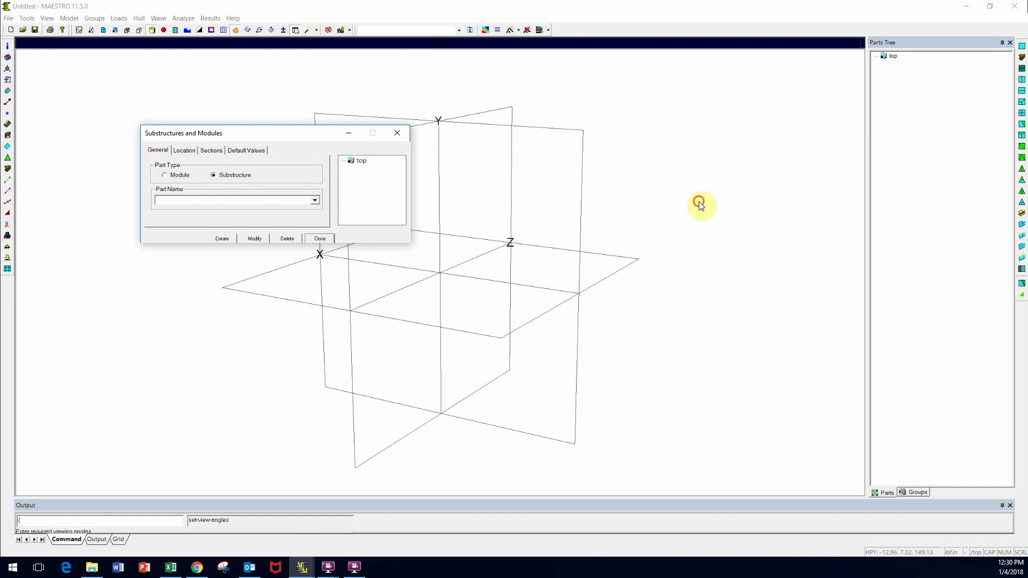
{"action": "left_click", "coordinate": [176, 200]}
{"action": "type", "text": "/sub1"}
{"action": "left_click", "coordinate": [184, 150]}
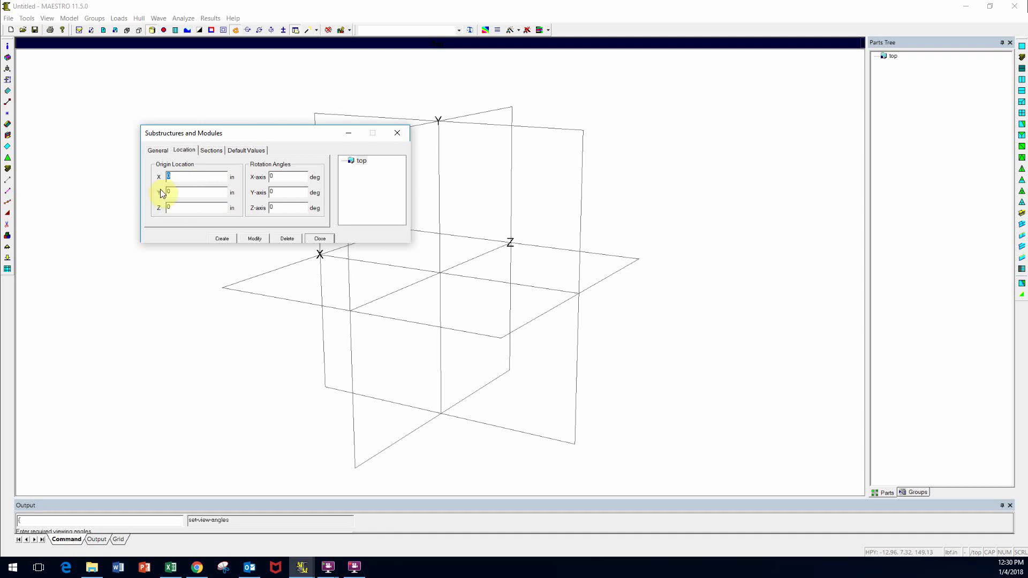
{"action": "left_click", "coordinate": [226, 239]}
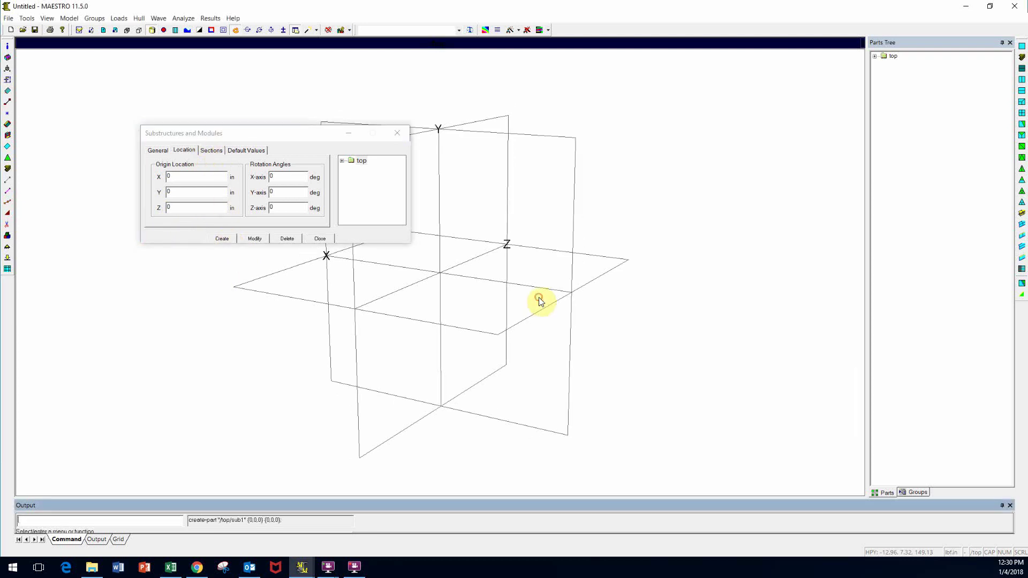
- Choose sub1 as the parent and name the new part /top/sub1/mod1
{"action": "left_click", "coordinate": [345, 162]}
{"action": "left_click", "coordinate": [365, 170]}
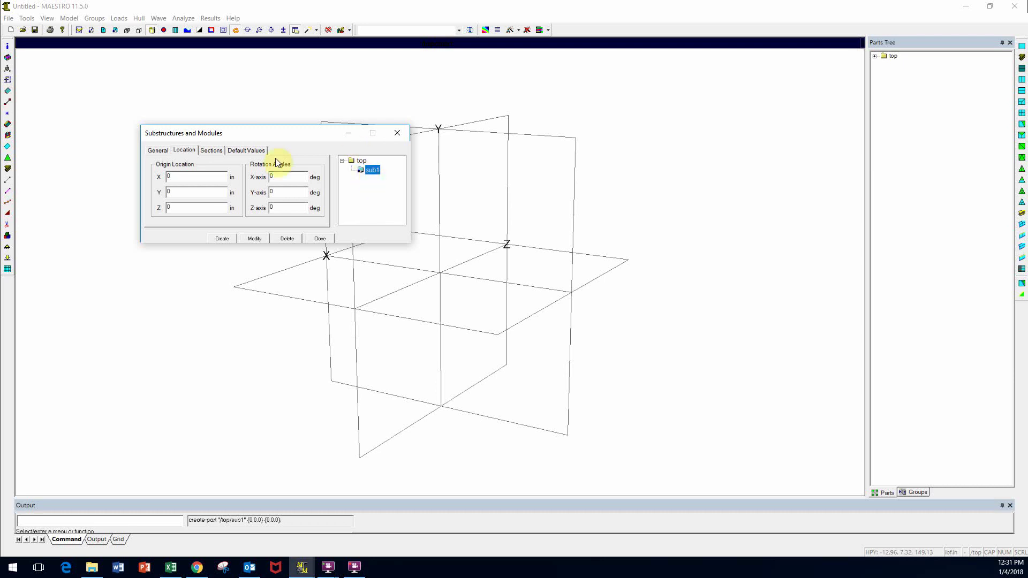
{"action": "left_click", "coordinate": [152, 150]}
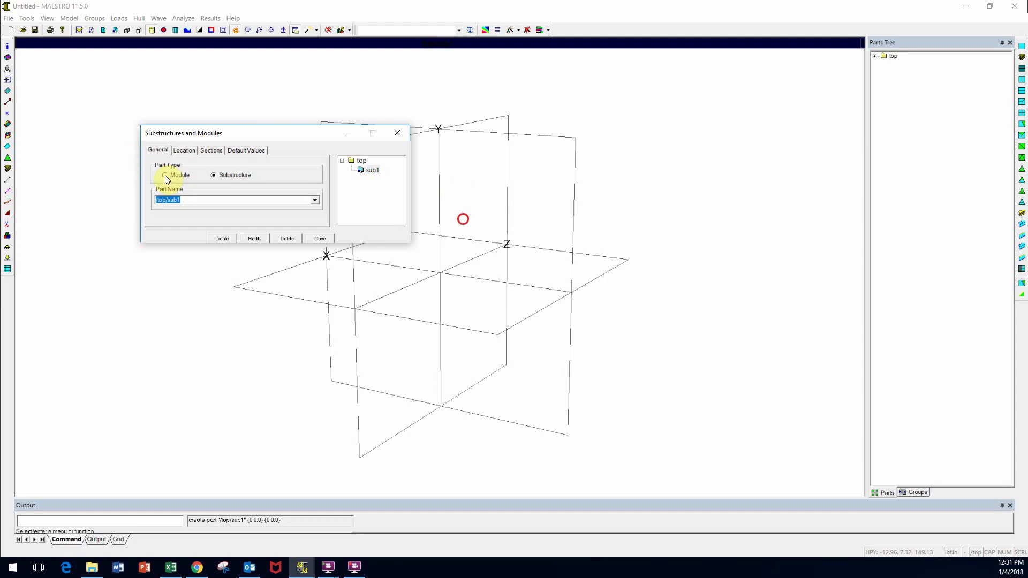
{"action": "left_click", "coordinate": [166, 199]}
{"action": "left_click", "coordinate": [353, 161]}
{"action": "left_click", "coordinate": [372, 171]}
{"action": "left_click", "coordinate": [184, 200]}
{"action": "left_click", "coordinate": [185, 200]}
{"action": "type", "text": "/mod1"}
- Make the new part a Module with its origin at X = 480 in
{"action": "left_click", "coordinate": [165, 176]}
{"action": "left_click", "coordinate": [183, 152]}
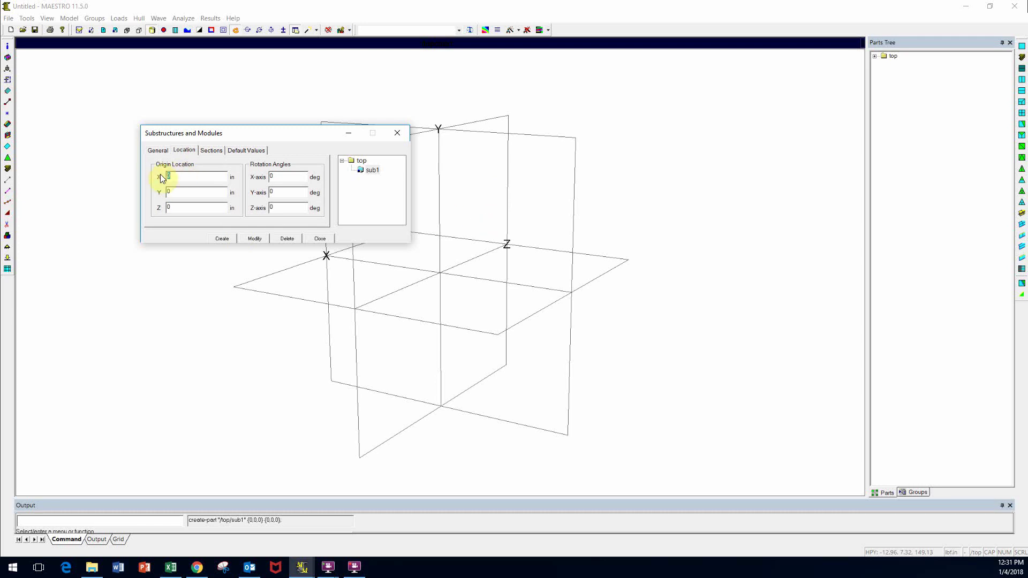
{"action": "type", "text": "480"}
{"action": "left_click", "coordinate": [210, 150]}
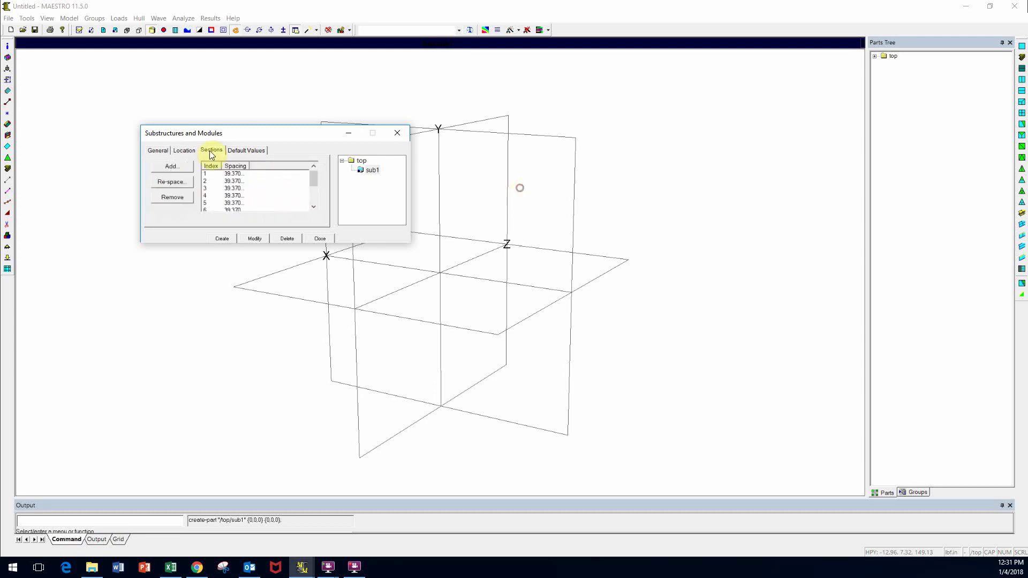
- Remove sections 6 through 10, leaving the new module with five sections at 39.370
{"action": "left_click_drag", "start_coordinate": [315, 182], "coordinate": [313, 213]}
{"action": "left_click_drag", "start_coordinate": [314, 194], "coordinate": [315, 187]}
{"action": "left_click", "coordinate": [650, 226]}
{"action": "left_click", "coordinate": [313, 206]}
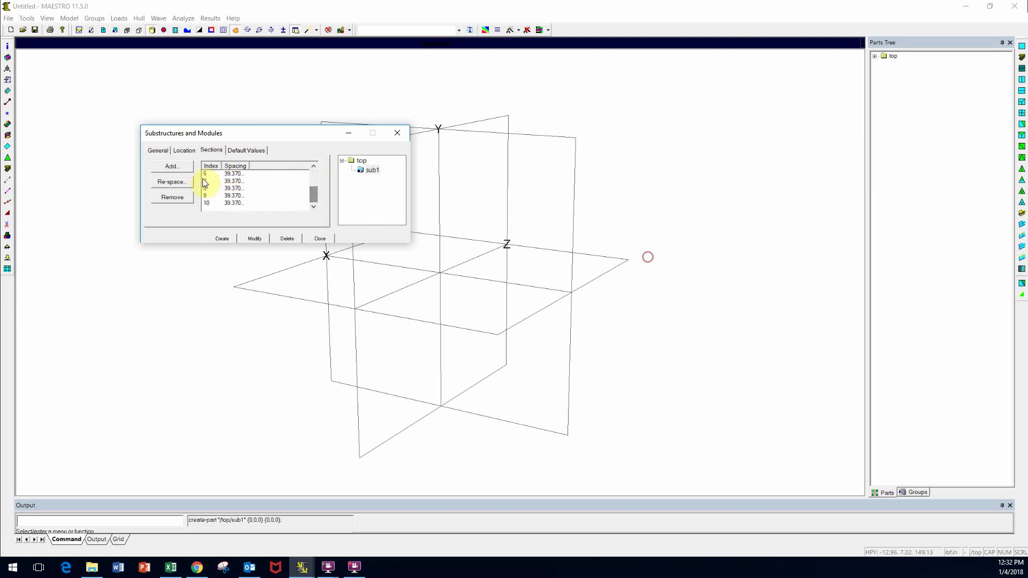
{"action": "left_click", "coordinate": [204, 174]}
{"action": "left_click", "coordinate": [206, 202], "text": "shift"}
{"action": "left_click", "coordinate": [173, 197]}
{"action": "left_click", "coordinate": [474, 249]}
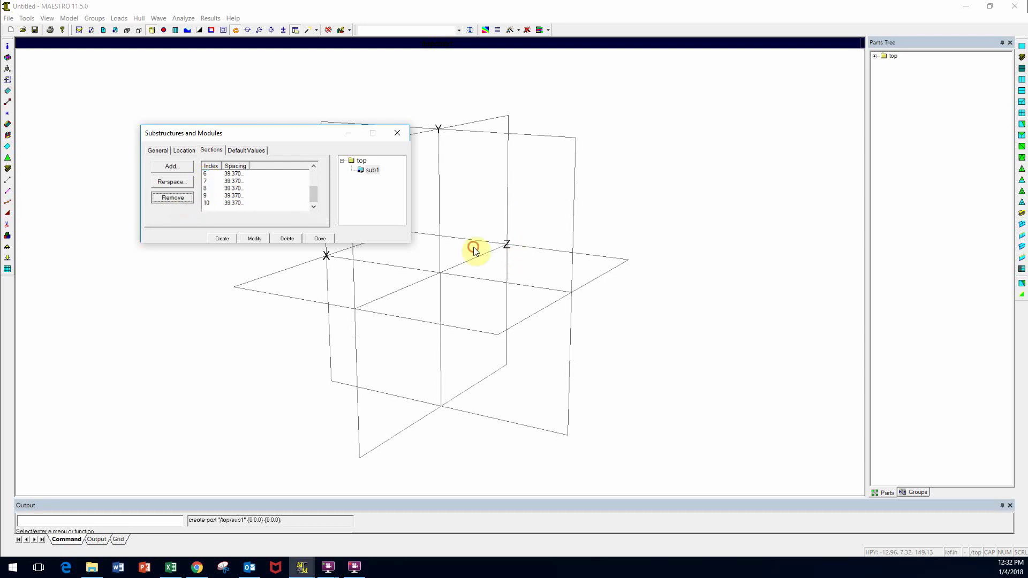
{"action": "left_click", "coordinate": [172, 198]}
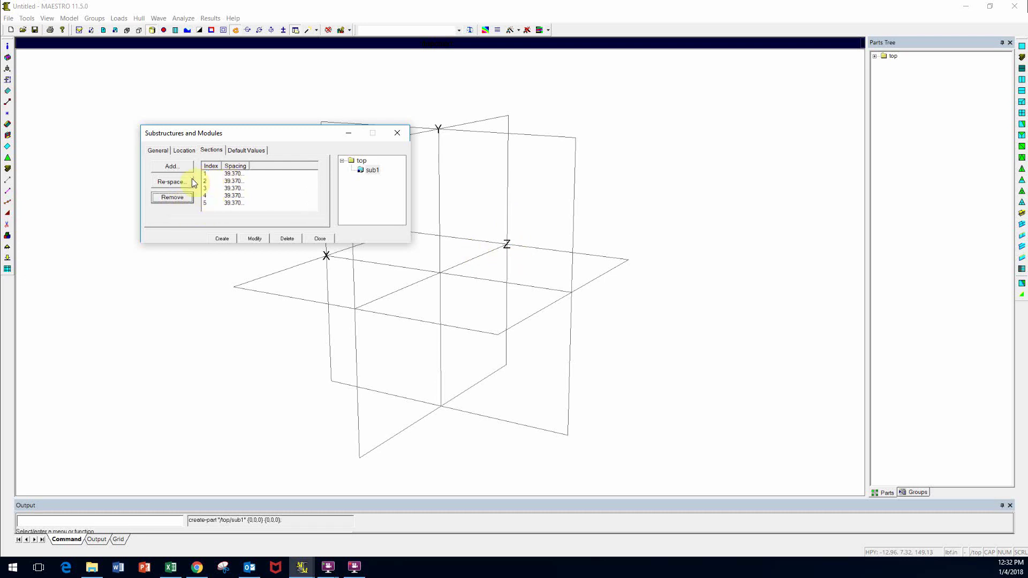
{"action": "left_click", "coordinate": [514, 219]}
- Re-space sections 1–5 of the new module to 60 in each
{"action": "left_click", "coordinate": [204, 204], "text": "shift"}
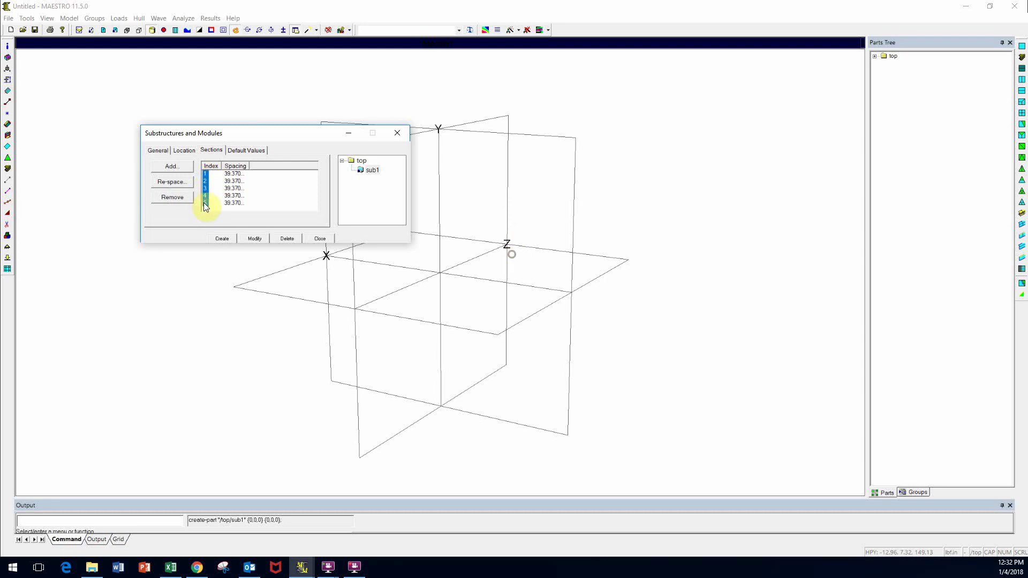
{"action": "left_click", "coordinate": [172, 182]}
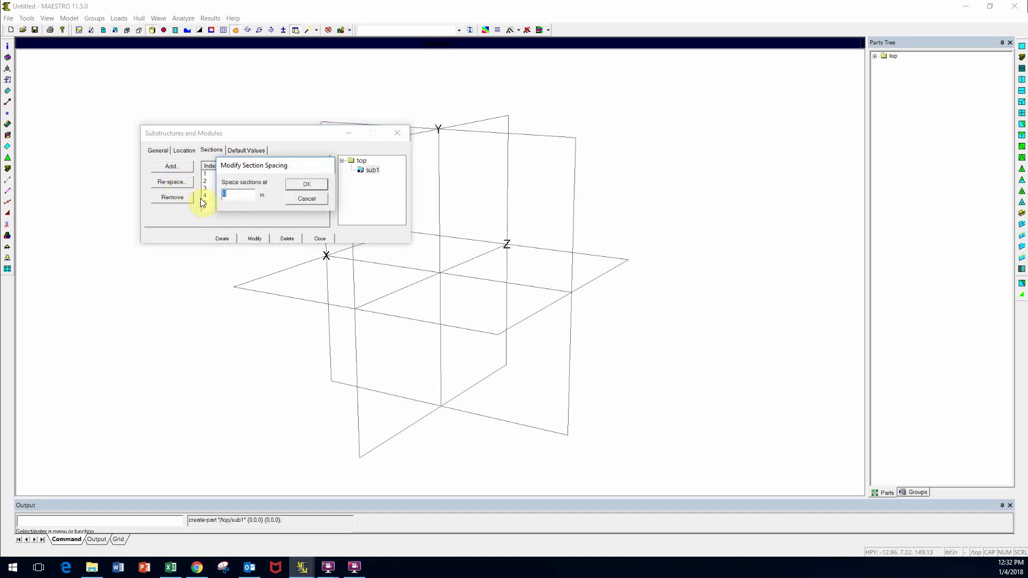
{"action": "left_click", "coordinate": [304, 184]}
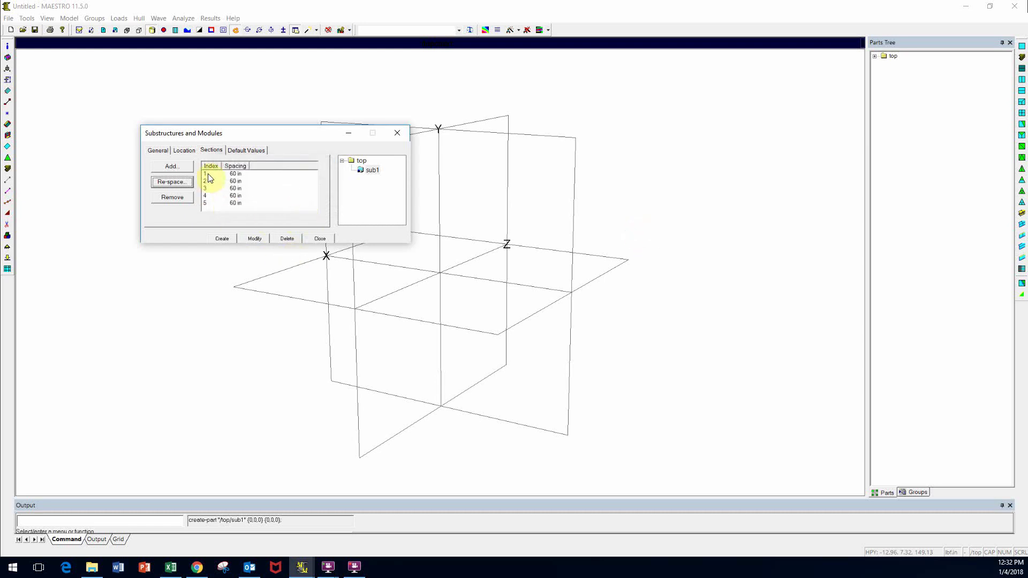
{"action": "left_click", "coordinate": [246, 150]}
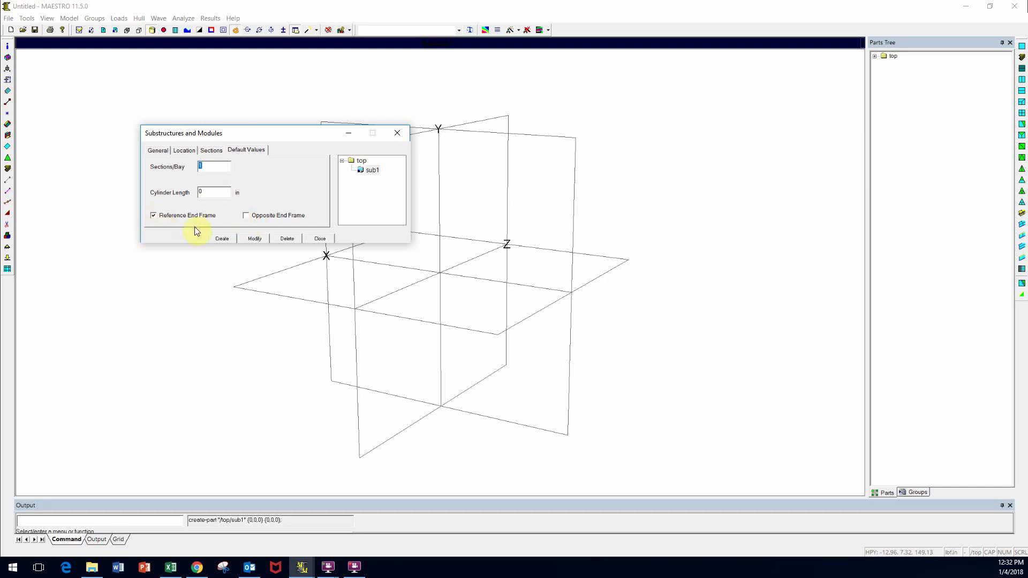
- Enable the Opposite End Frame, create module mod1 in sub1, and select it in the tree
{"action": "left_click", "coordinate": [245, 215]}
{"action": "left_click", "coordinate": [222, 239]}
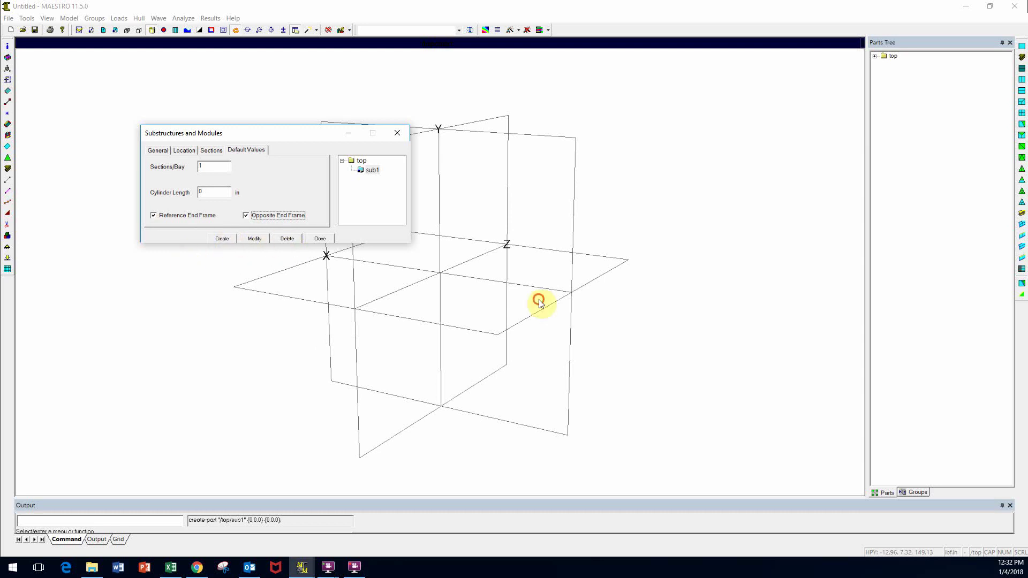
{"action": "left_click", "coordinate": [352, 170]}
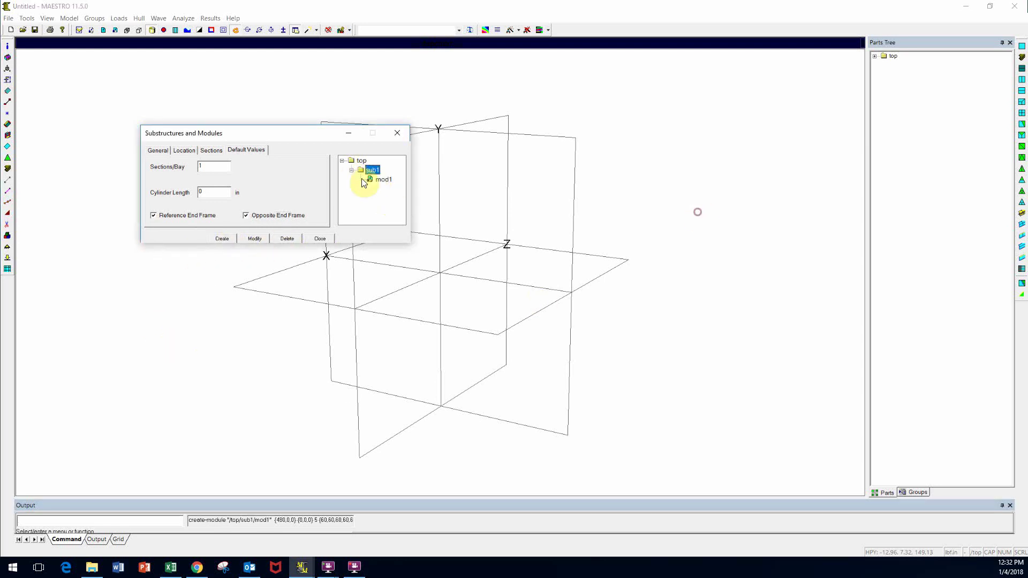
{"action": "left_click", "coordinate": [381, 182]}
{"action": "left_click", "coordinate": [158, 150]}
{"action": "left_click", "coordinate": [184, 150]}
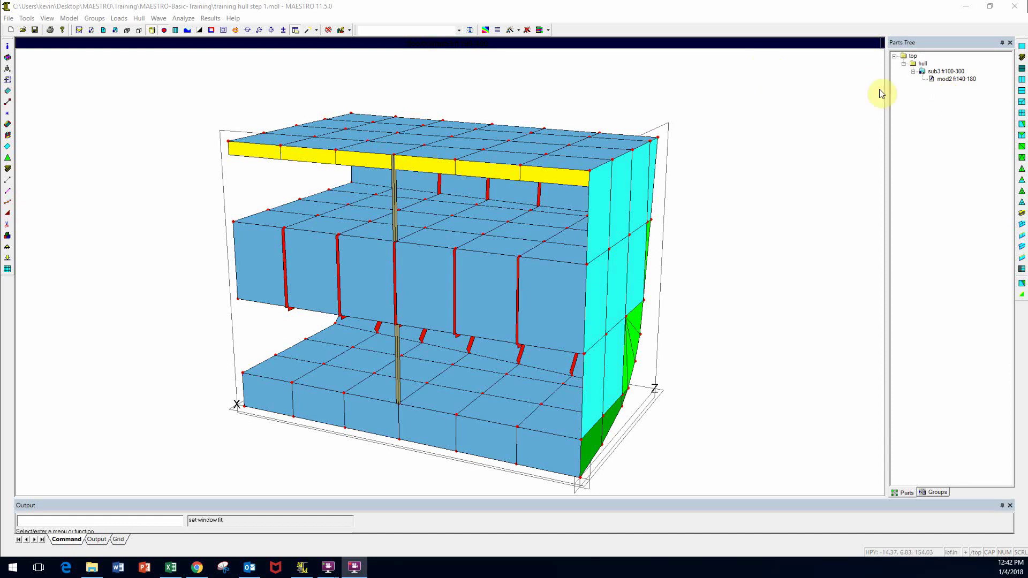
- Copy module mod2 fr140-180 and name the copy mod3 fr180-220
{"action": "left_click", "coordinate": [949, 80]}
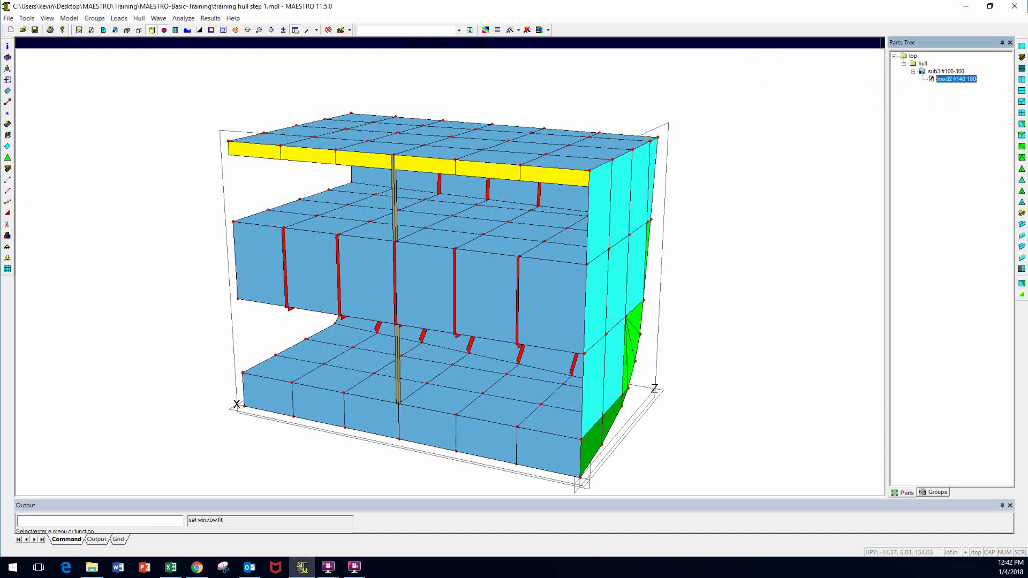
{"action": "left_click", "coordinate": [949, 80]}
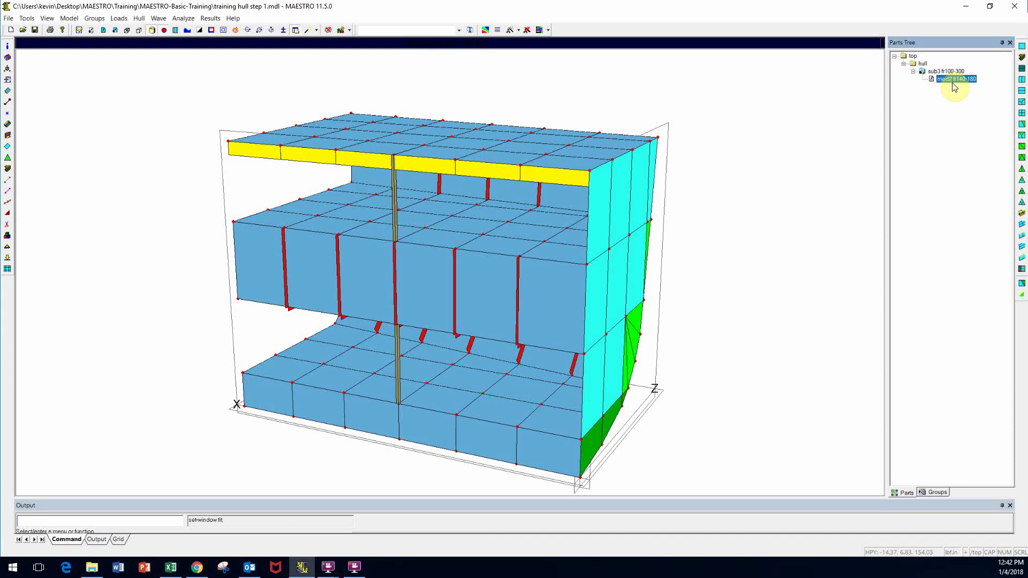
{"action": "right_click", "coordinate": [954, 82]}
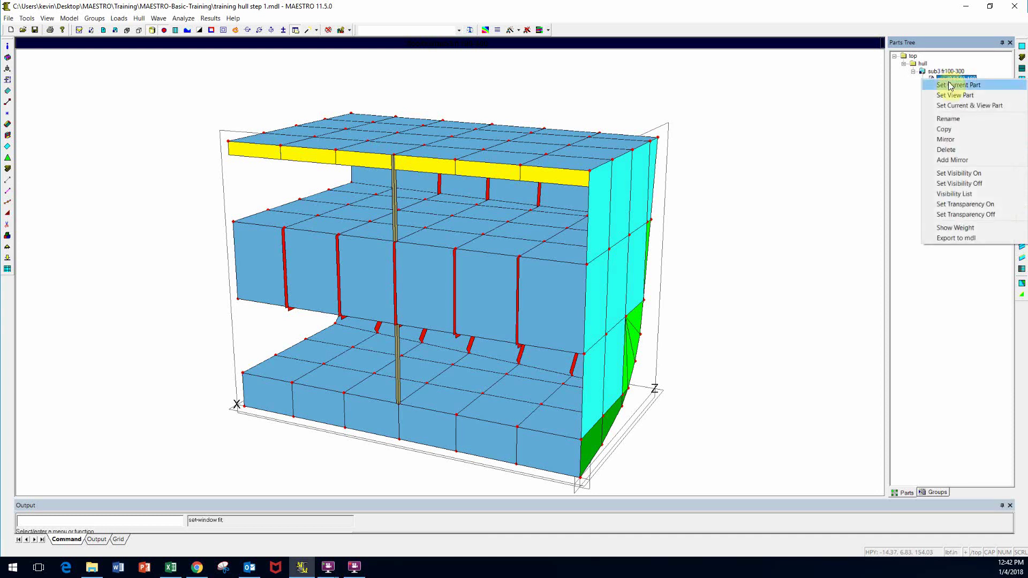
{"action": "left_click", "coordinate": [945, 131]}
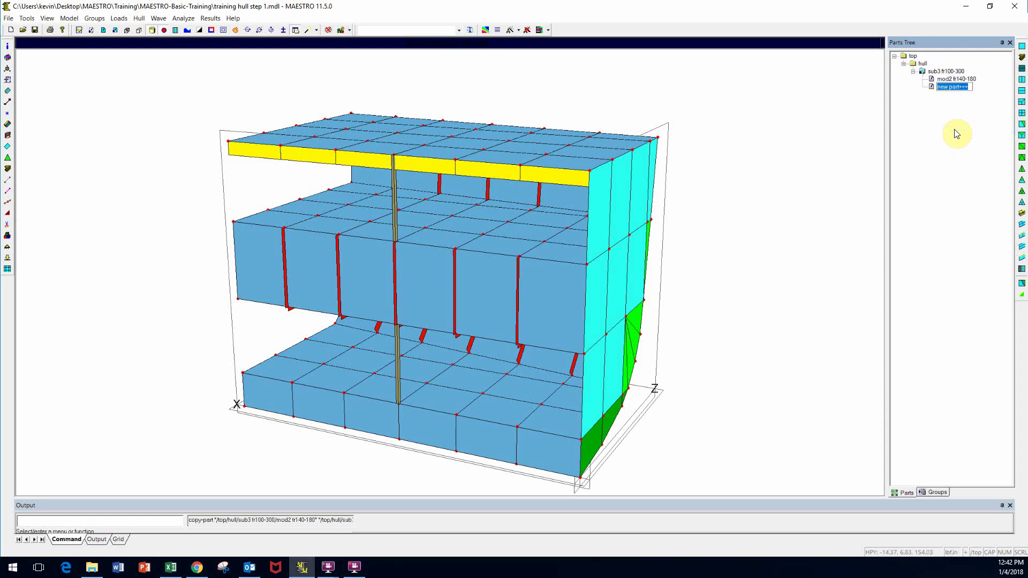
{"action": "type", "text": "mod3 fr180-220"}
{"action": "key", "text": "Return"}
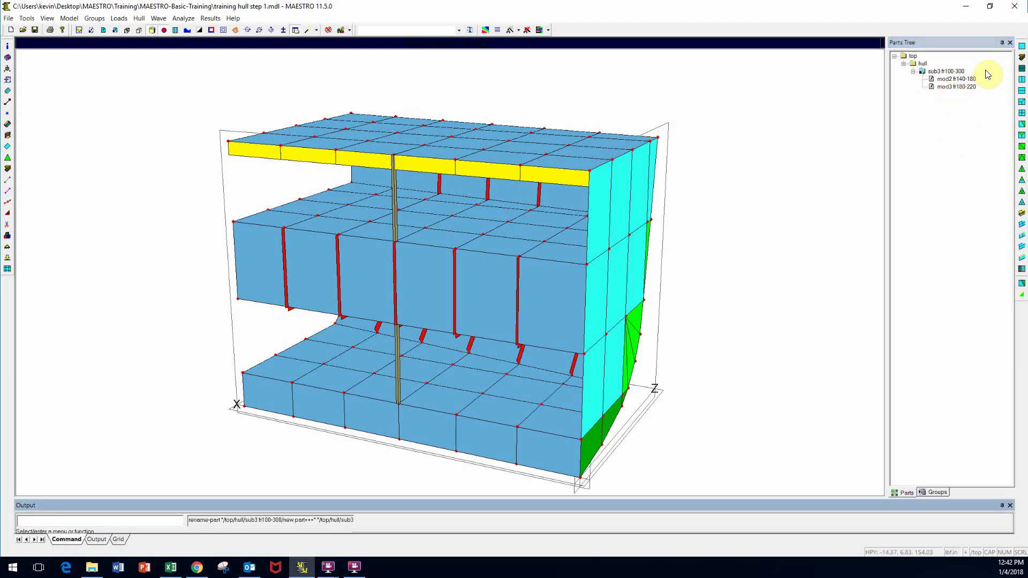
{"action": "left_click", "coordinate": [943, 87]}
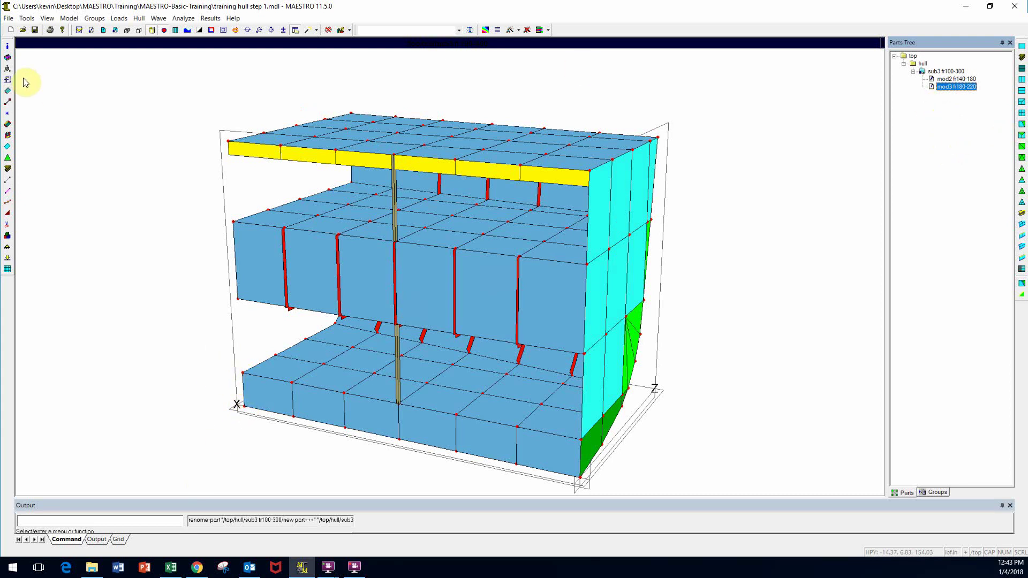
{"action": "left_click", "coordinate": [269, 75]}
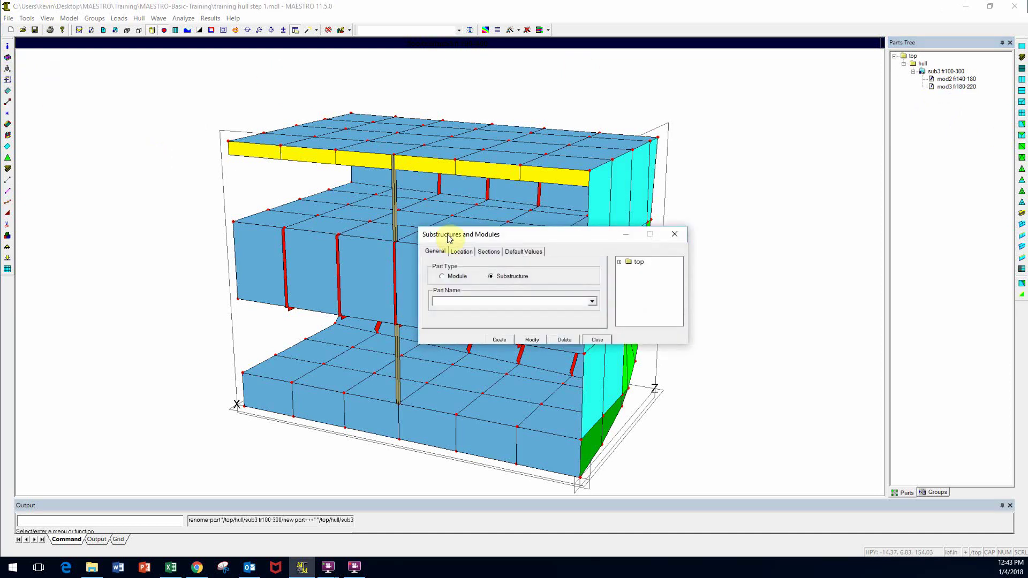
- Expand top > hull > sub3 fr100-300 and display only module mod3 fr180-220
{"action": "left_click_drag", "start_coordinate": [565, 228], "coordinate": [777, 121]}
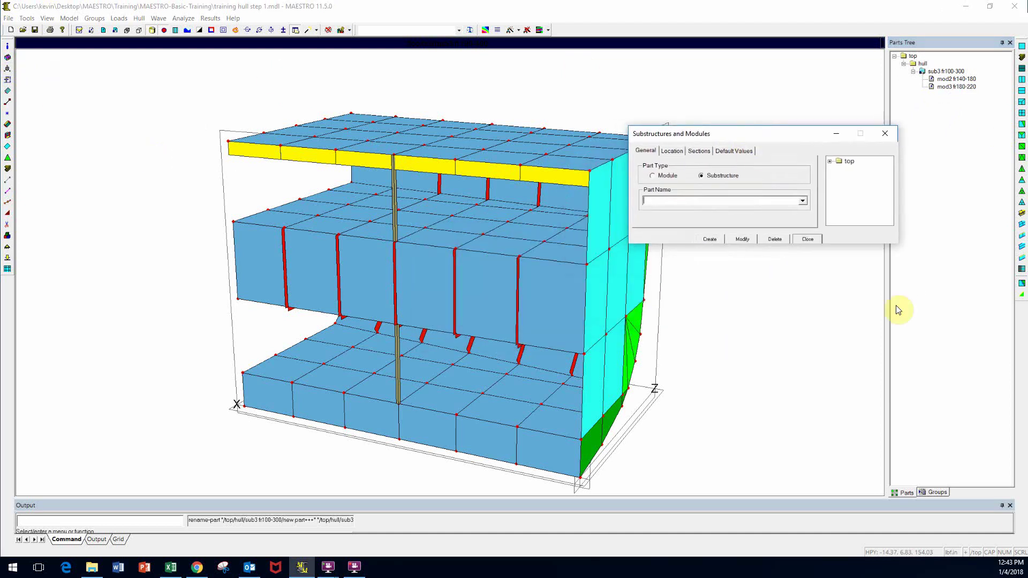
{"action": "left_click", "coordinate": [832, 162]}
{"action": "left_click", "coordinate": [839, 170]}
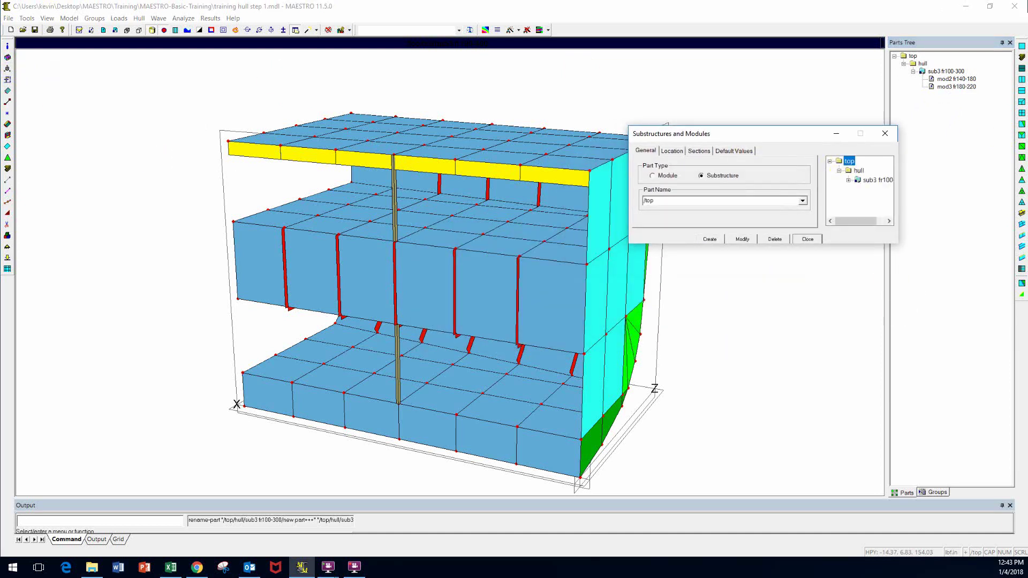
{"action": "left_click", "coordinate": [869, 182]}
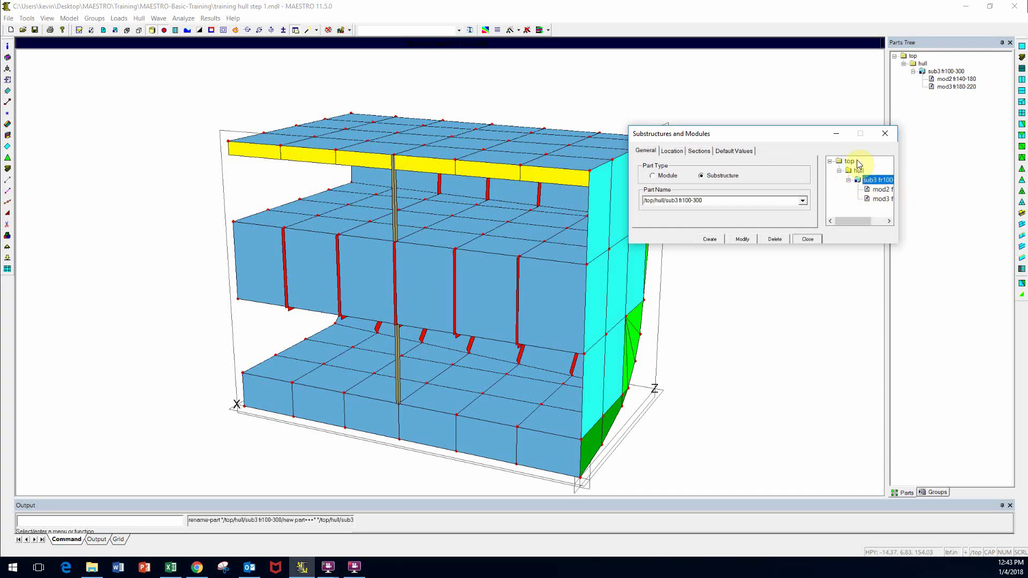
{"action": "left_click", "coordinate": [949, 88]}
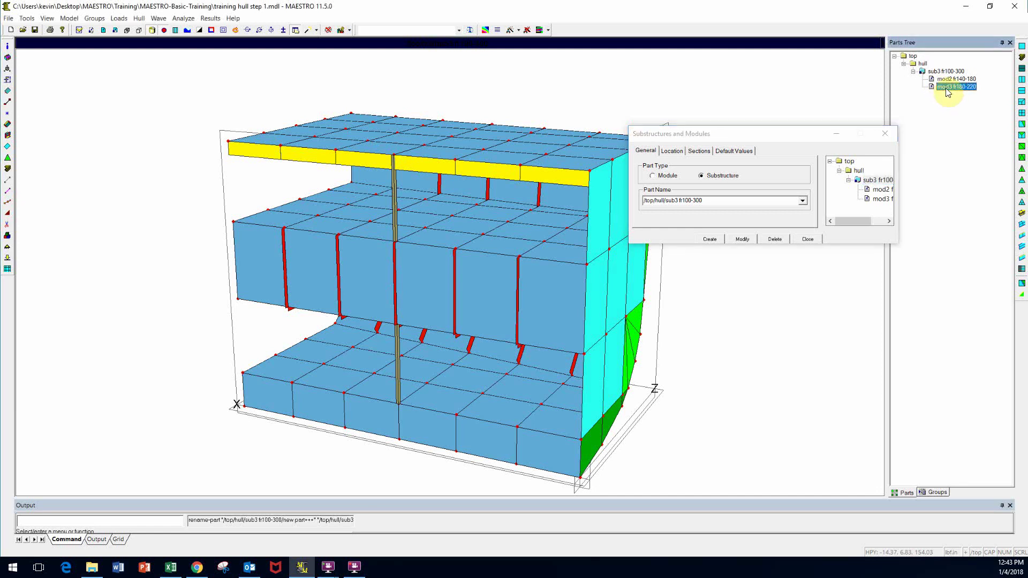
{"action": "right_click", "coordinate": [948, 87]}
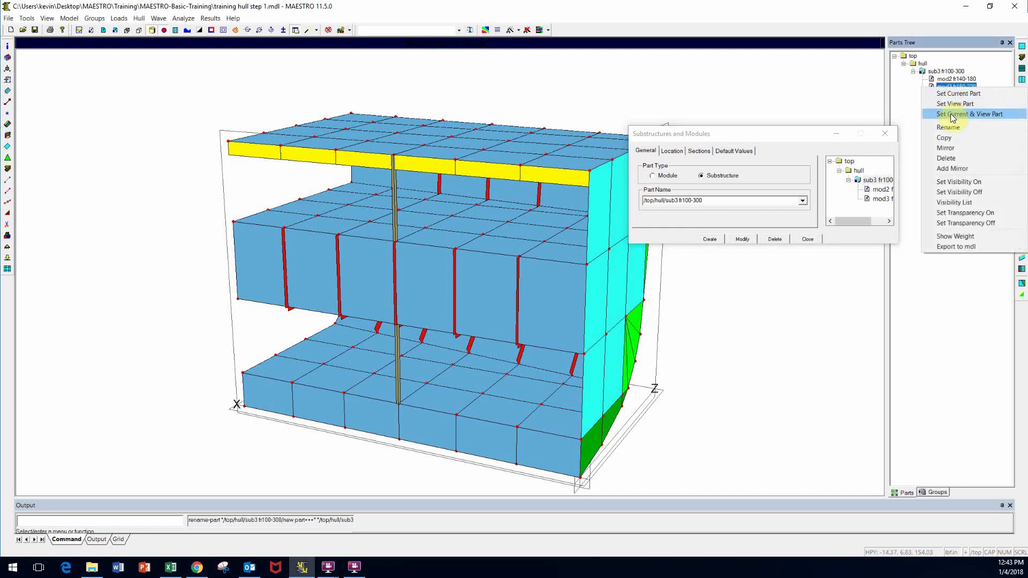
{"action": "left_click", "coordinate": [955, 104]}
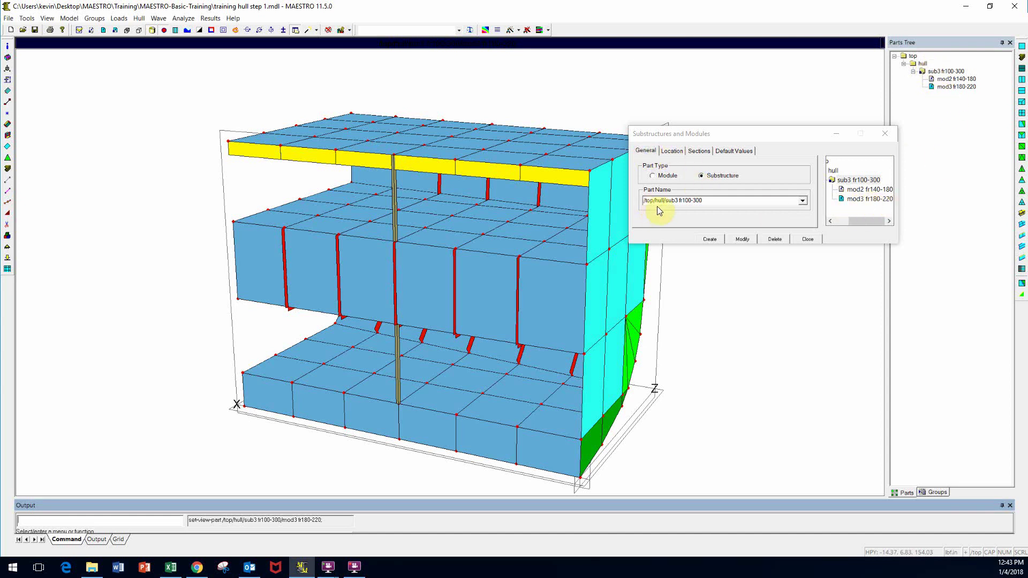
- Set the part type to Module and bring up mod3 fr180-220's Location settings
{"action": "left_click", "coordinate": [652, 176]}
{"action": "left_click", "coordinate": [864, 199]}
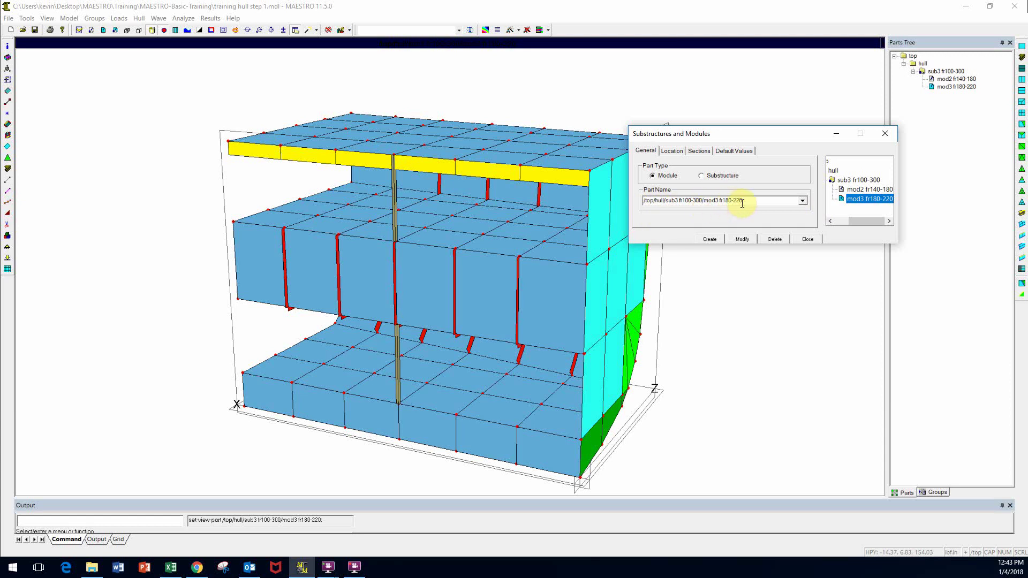
{"action": "left_click", "coordinate": [672, 152]}
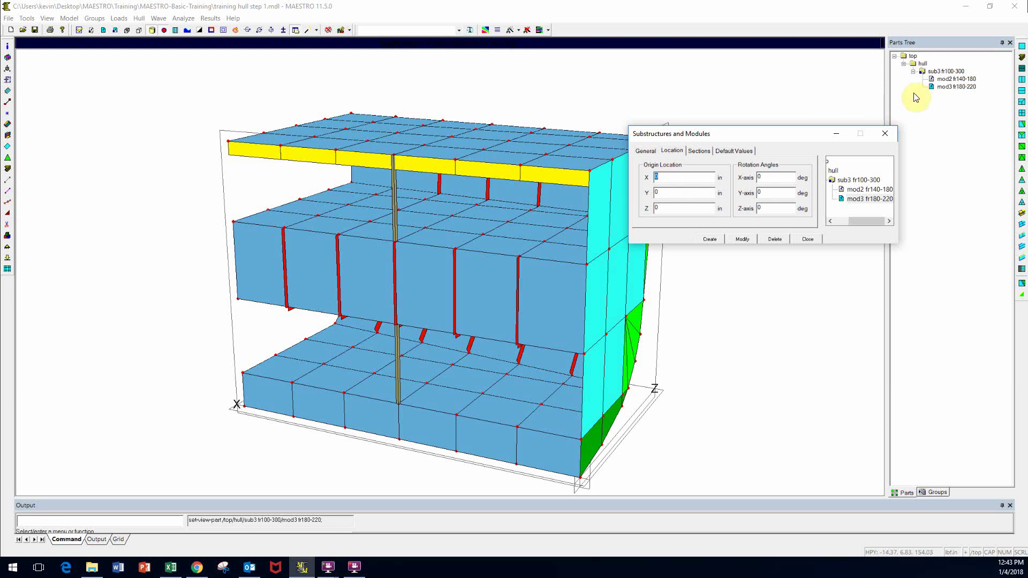
- Set module mod3 fr180-220's origin X to 480 in and apply it
{"action": "left_click", "coordinate": [942, 71]}
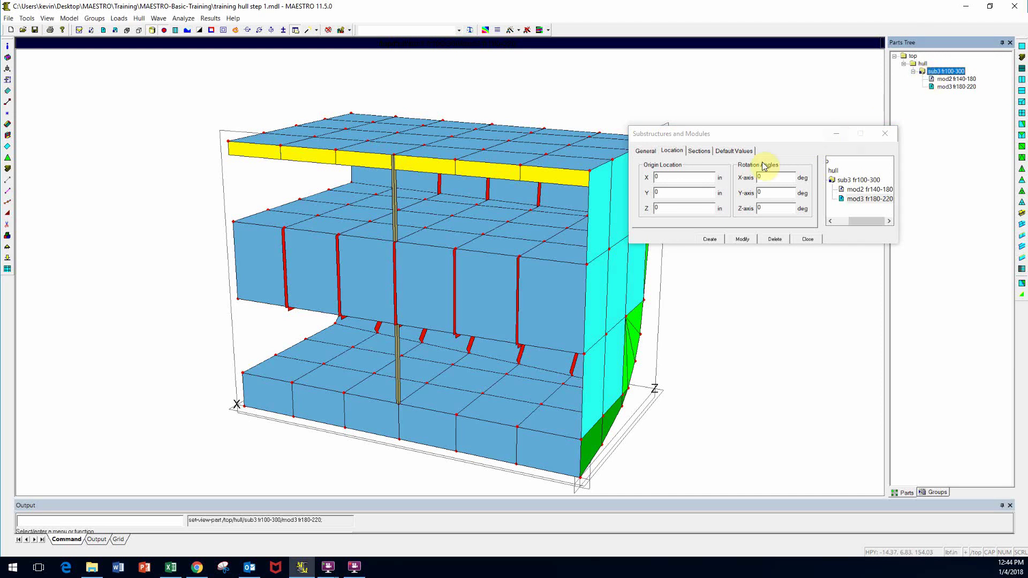
{"action": "left_click", "coordinate": [665, 179]}
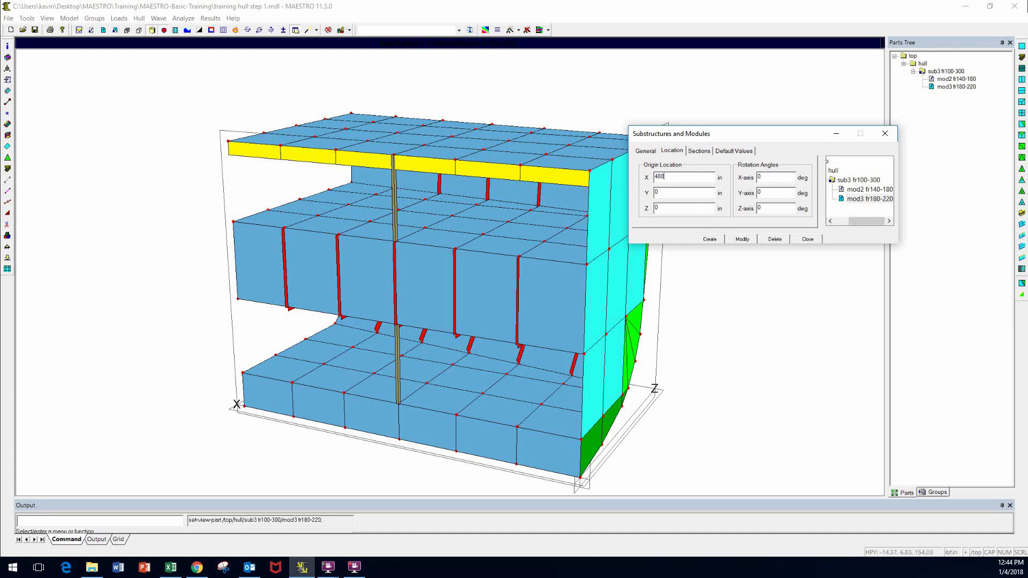
{"action": "left_click", "coordinate": [742, 239]}
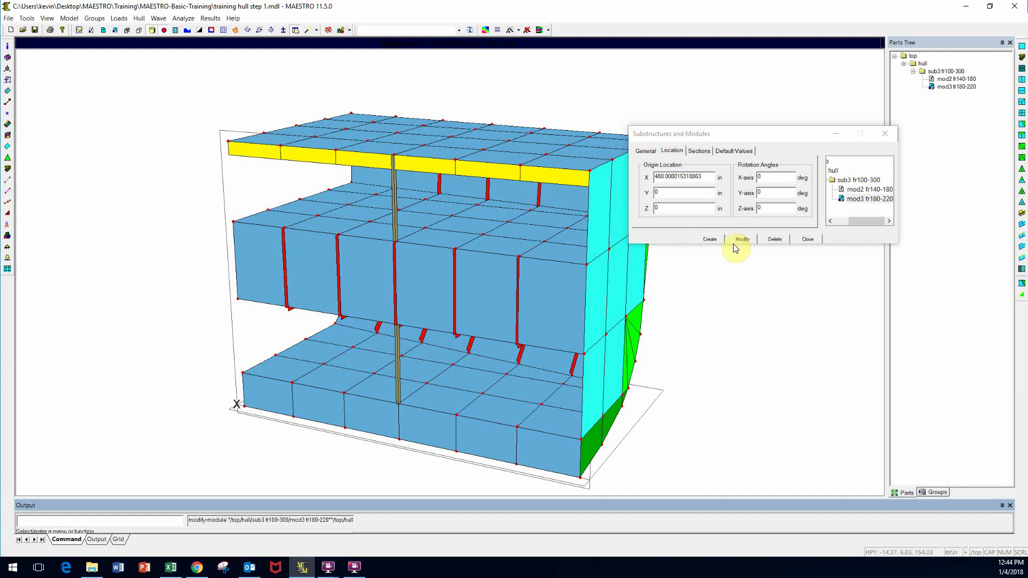
- Display the whole sub3 fr100-300 substructure with Set View Part
{"action": "left_click", "coordinate": [945, 71]}
{"action": "right_click", "coordinate": [922, 71]}
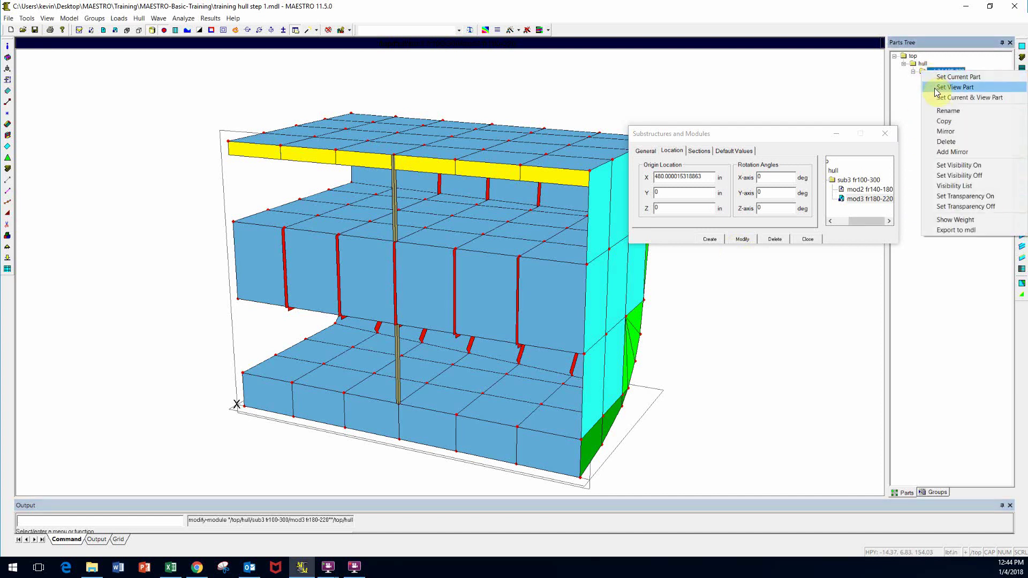
{"action": "left_click", "coordinate": [942, 89]}
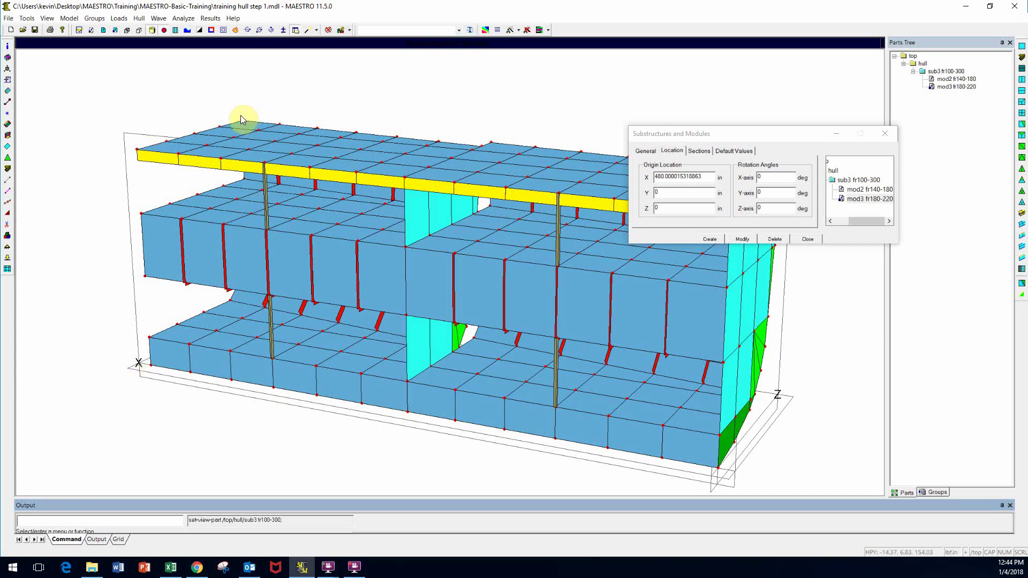
- Zoom into the top deck where mod3 meets mod2, angle the view, and close the module editor
{"action": "left_click_drag", "start_coordinate": [774, 142], "coordinate": [876, 74]}
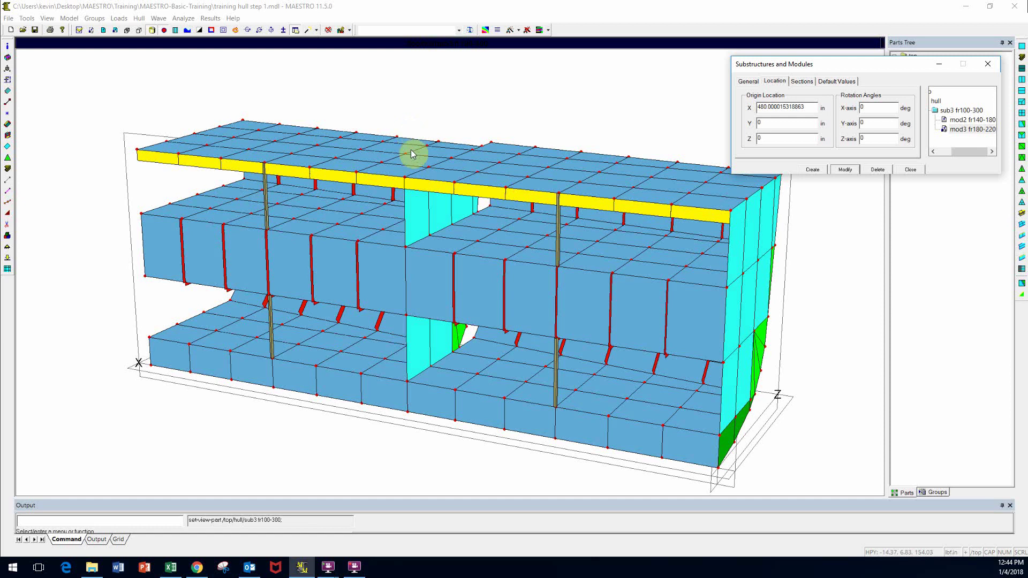
{"action": "right_click", "coordinate": [411, 129]}
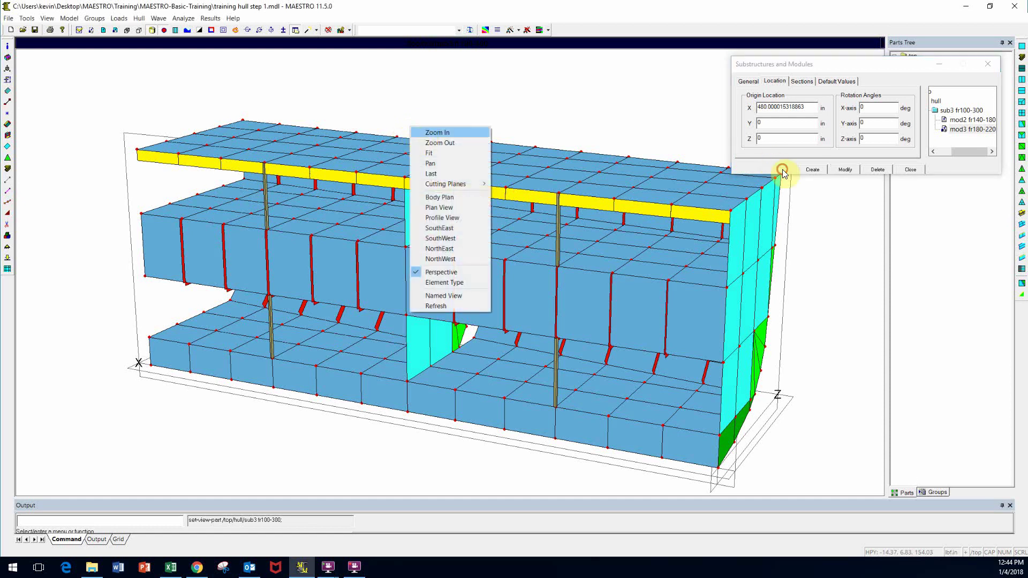
{"action": "left_click", "coordinate": [429, 132]}
{"action": "left_click", "coordinate": [335, 101]}
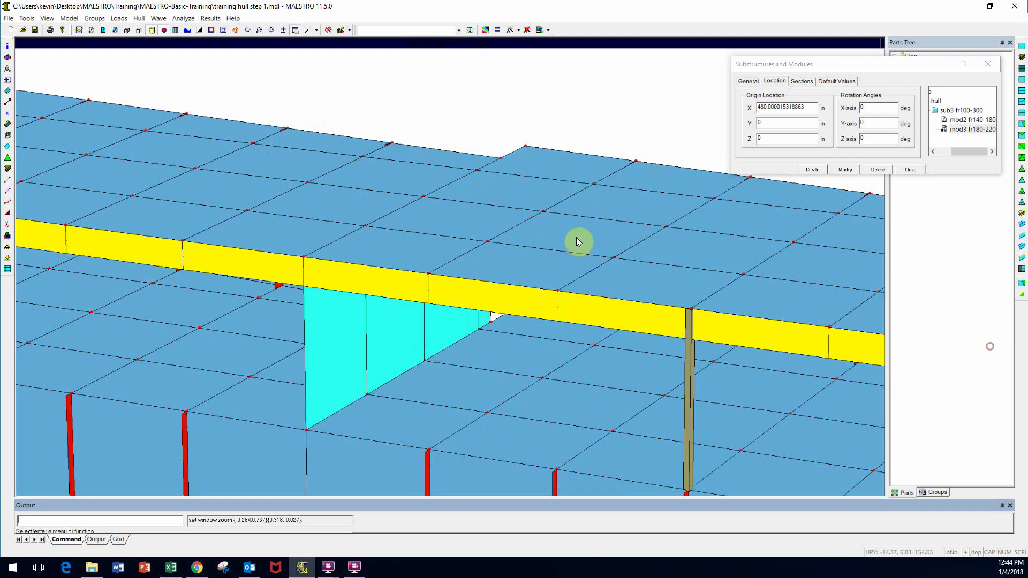
{"action": "left_click", "coordinate": [589, 276]}
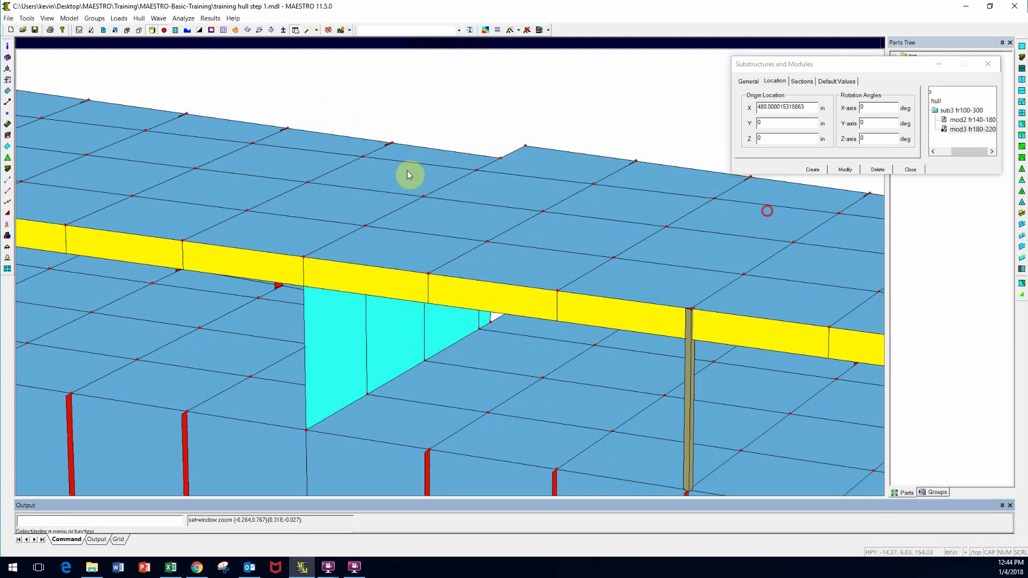
{"action": "left_click", "coordinate": [235, 30]}
{"action": "left_click_drag", "start_coordinate": [319, 145], "coordinate": [545, 136]}
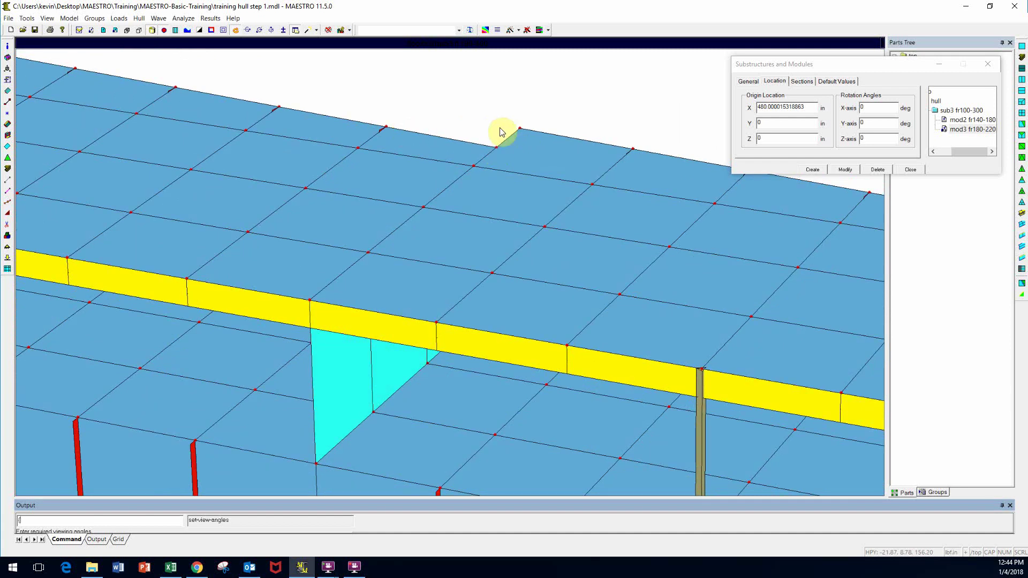
{"action": "left_click", "coordinate": [988, 64]}
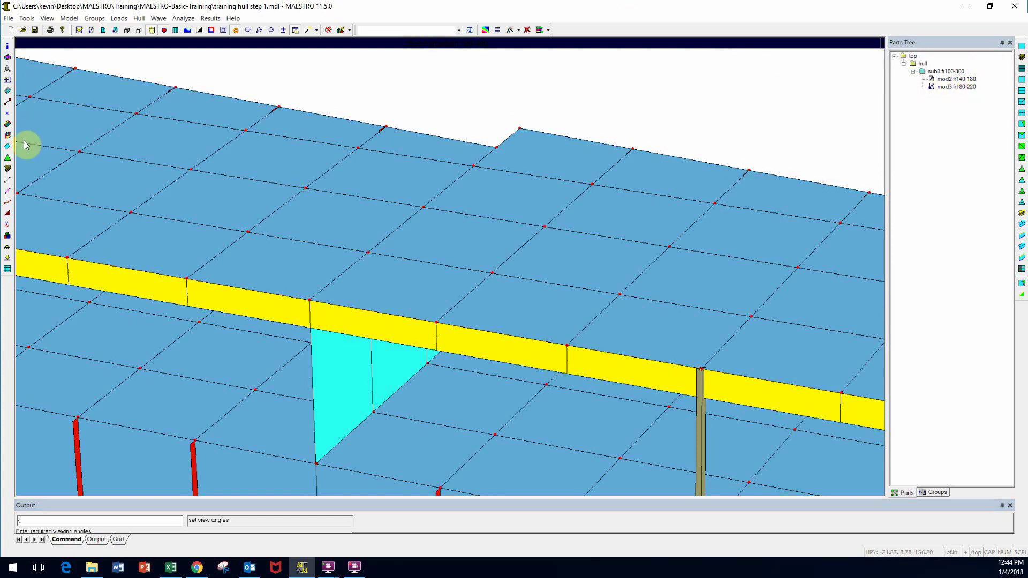
- Change endpoint 6's reference Z from 256 to 292, making it run (0,360,292) to (480,360,292)
{"action": "left_click", "coordinate": [7, 103]}
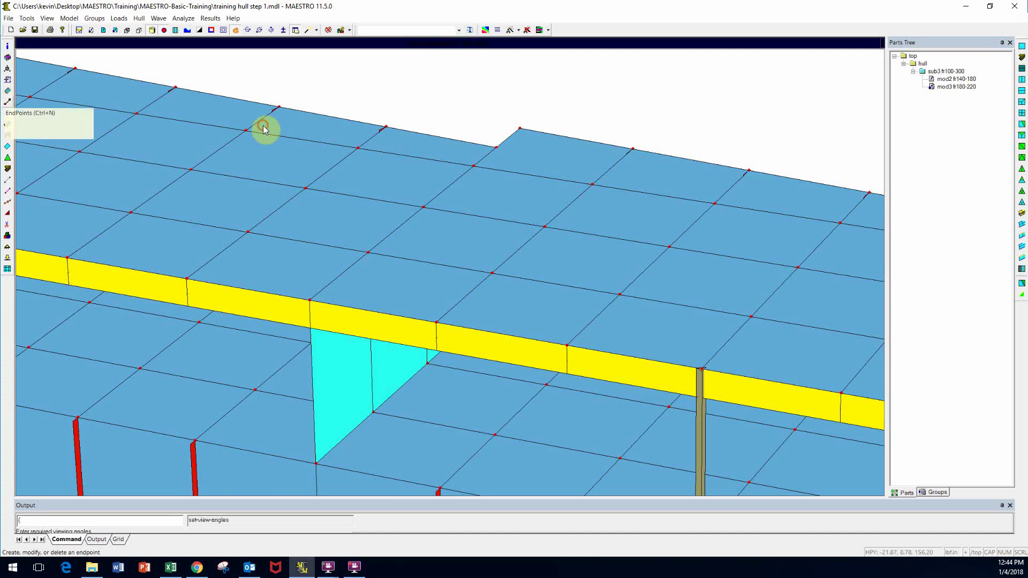
{"action": "left_click_drag", "start_coordinate": [461, 246], "coordinate": [732, 202]}
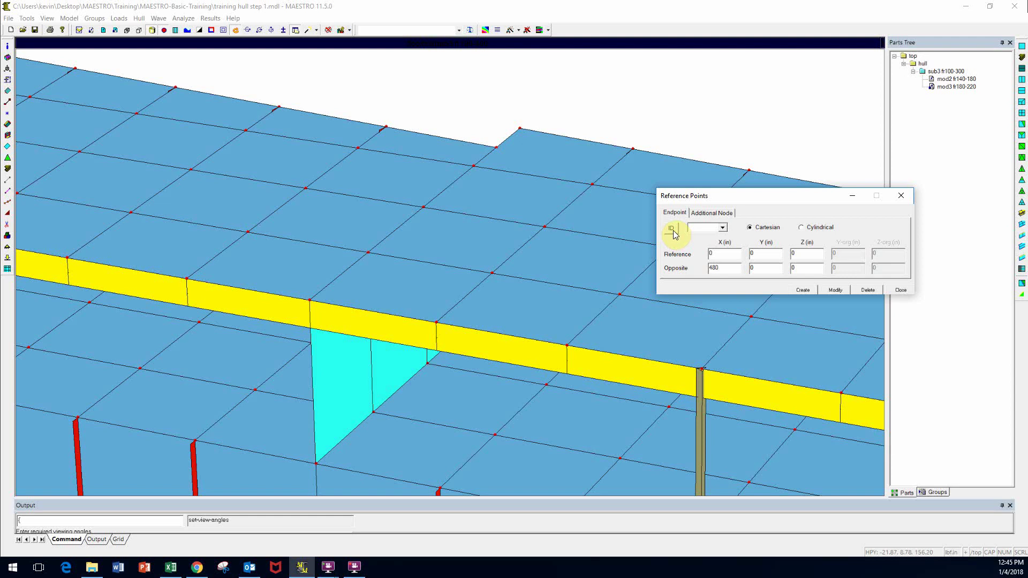
{"action": "left_click", "coordinate": [476, 145]}
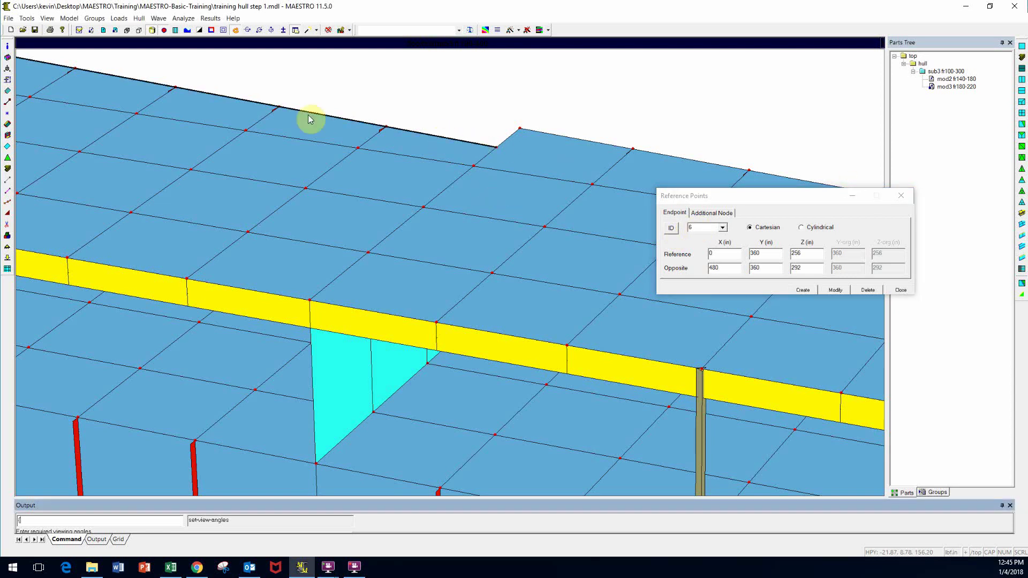
{"action": "left_click", "coordinate": [726, 255]}
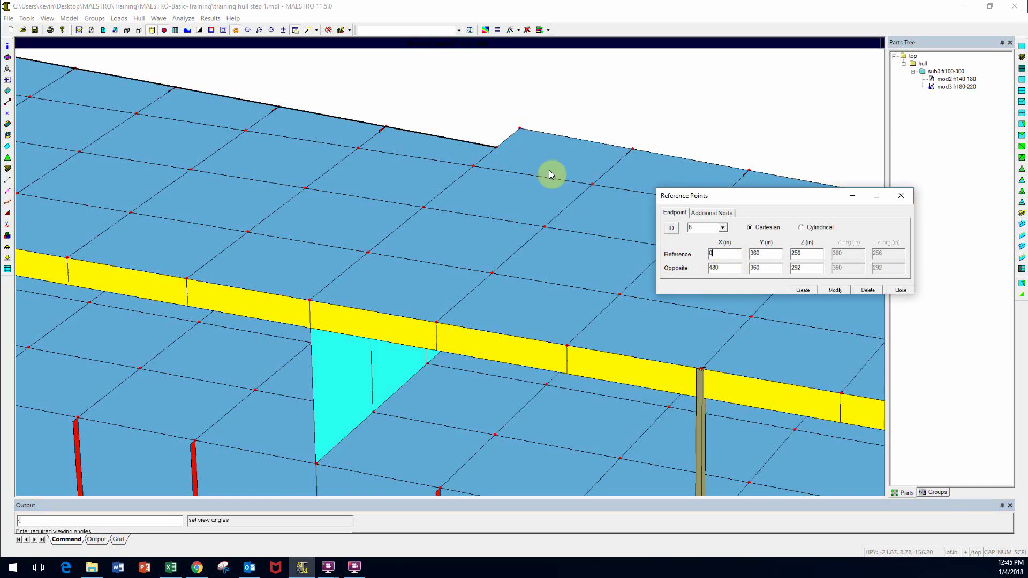
{"action": "left_click", "coordinate": [521, 130]}
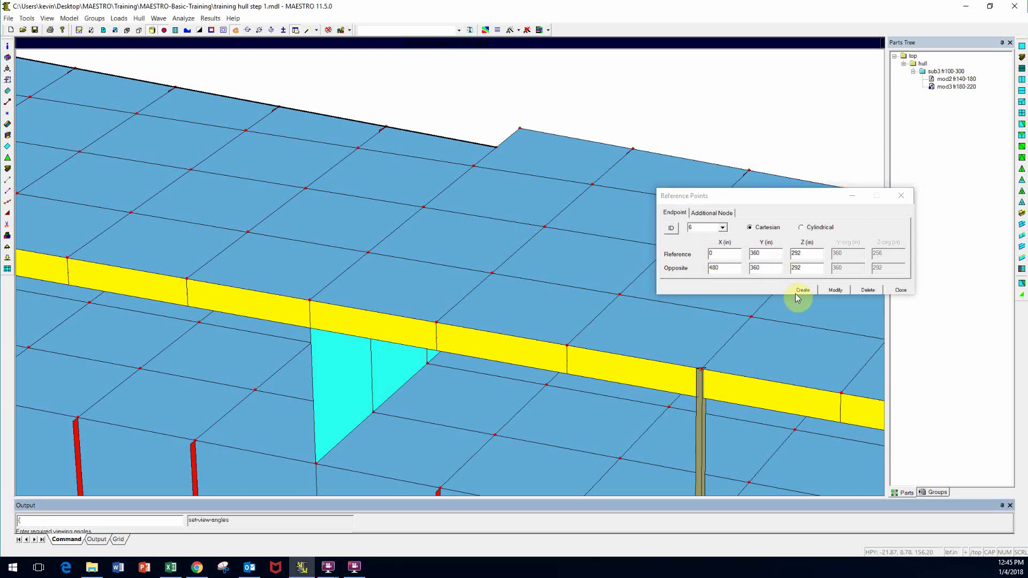
{"action": "left_click", "coordinate": [836, 290]}
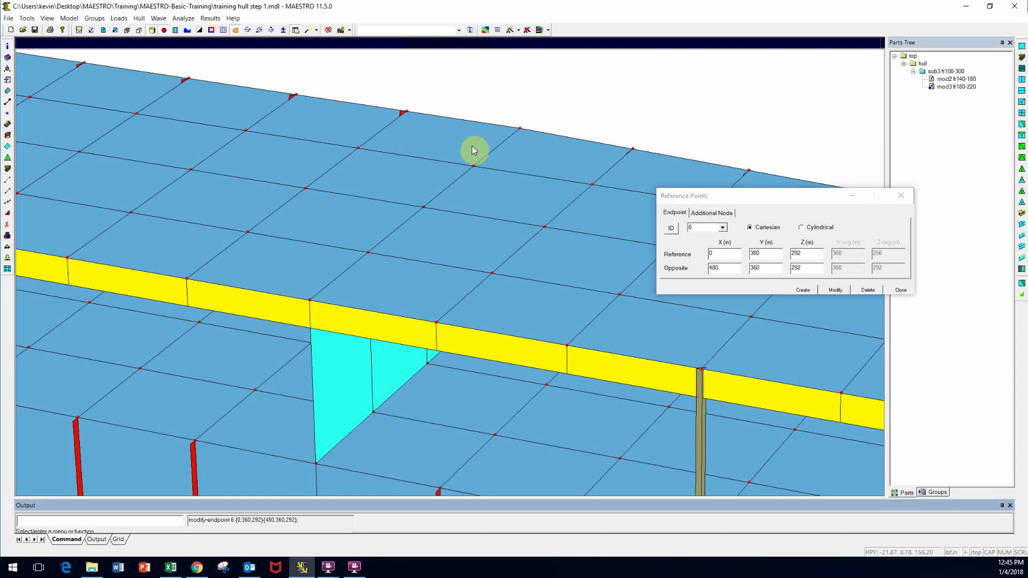
{"action": "left_click", "coordinate": [901, 195]}
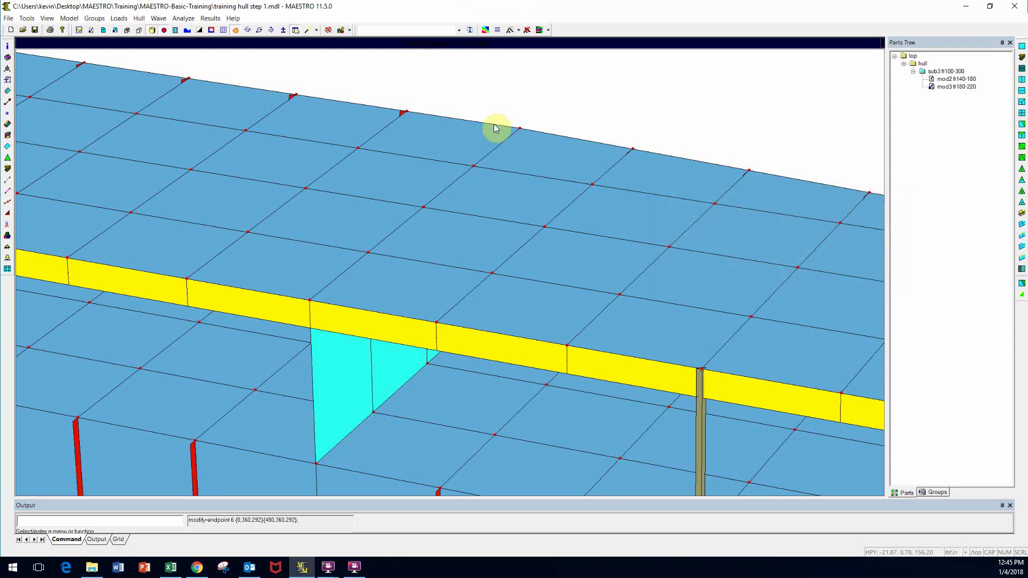